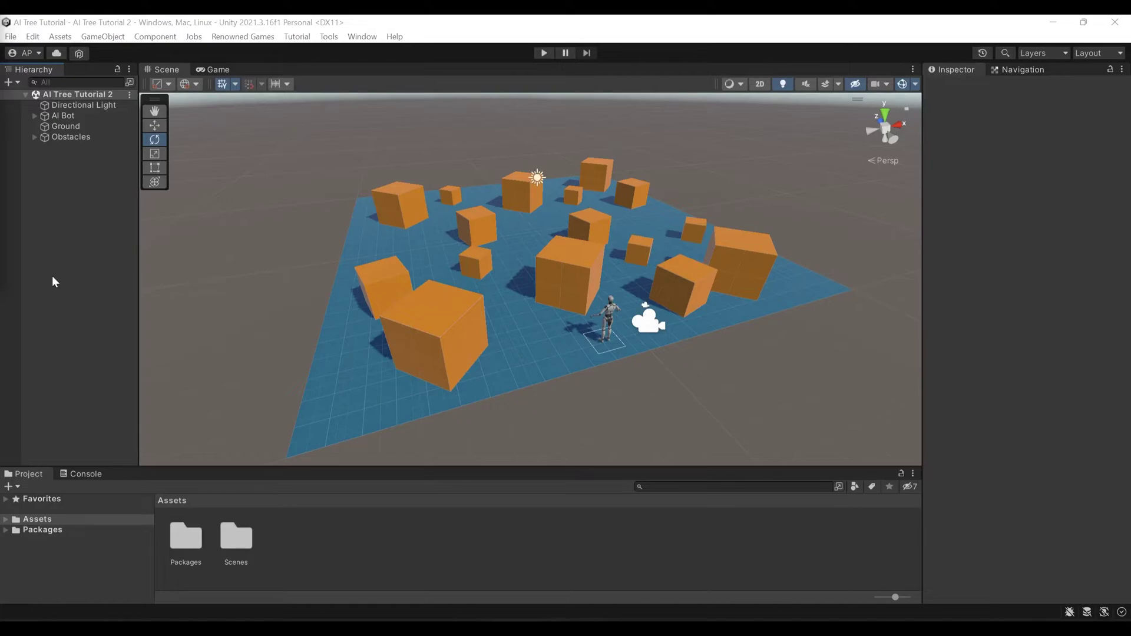
- Create a Renowned Games Behaviour Tree asset in Assets, keeping its default name
click(68, 116)
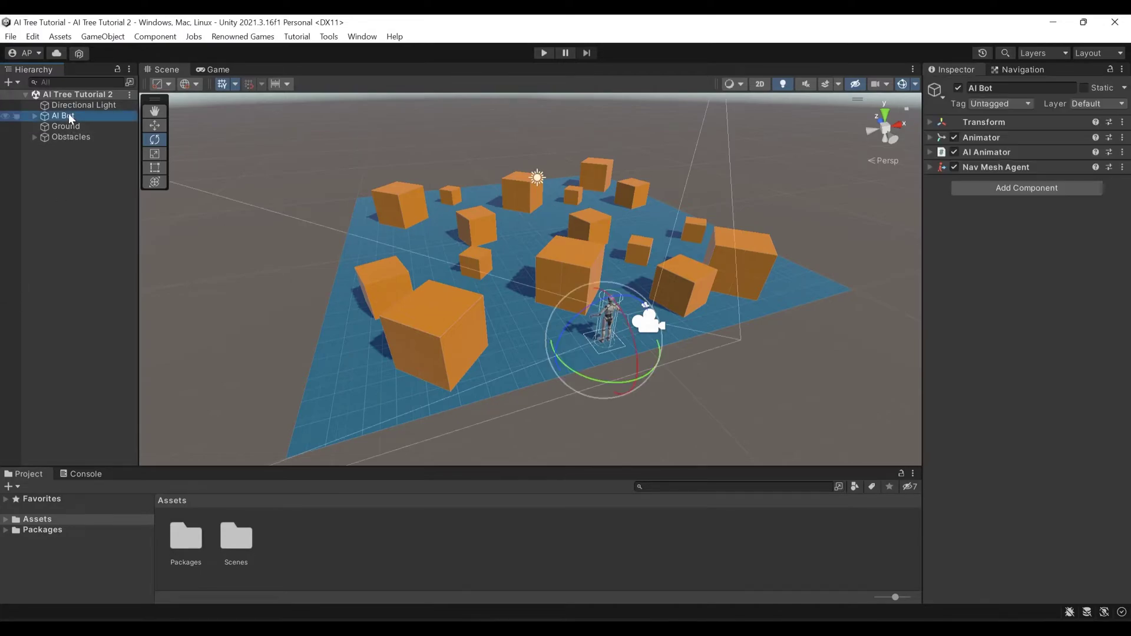
click(69, 169)
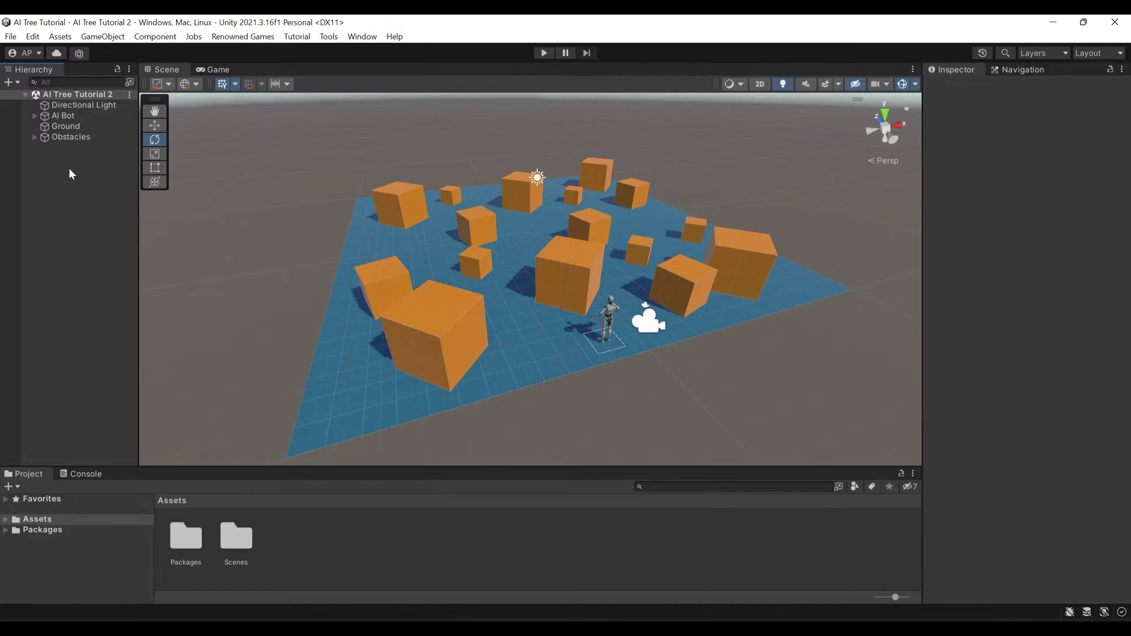
right_click(308, 539)
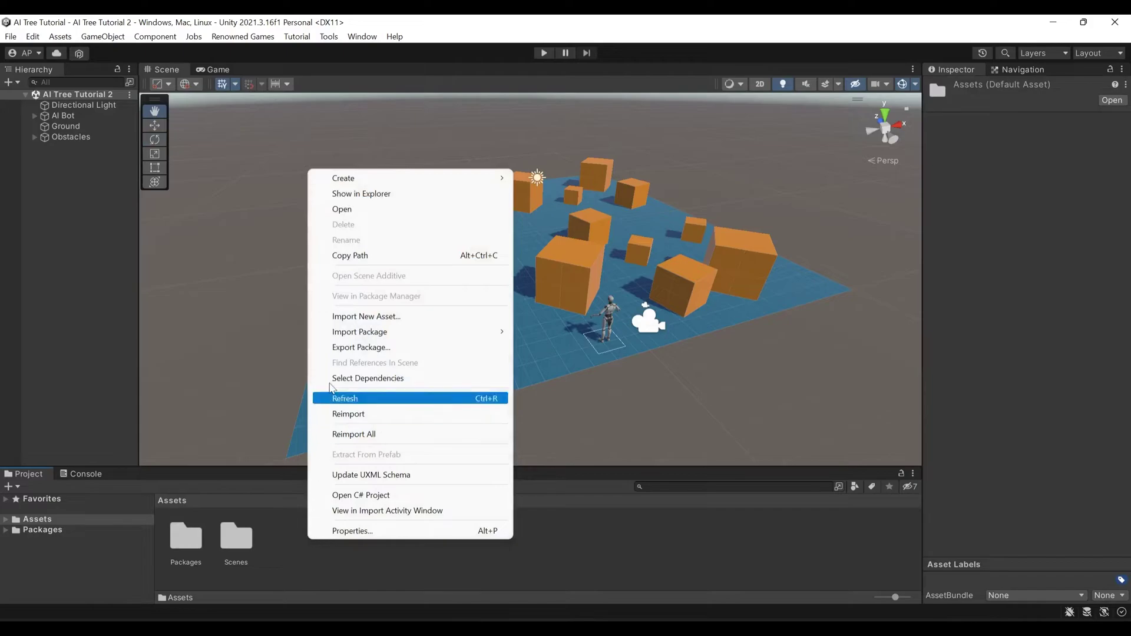
mouse_move(419, 178)
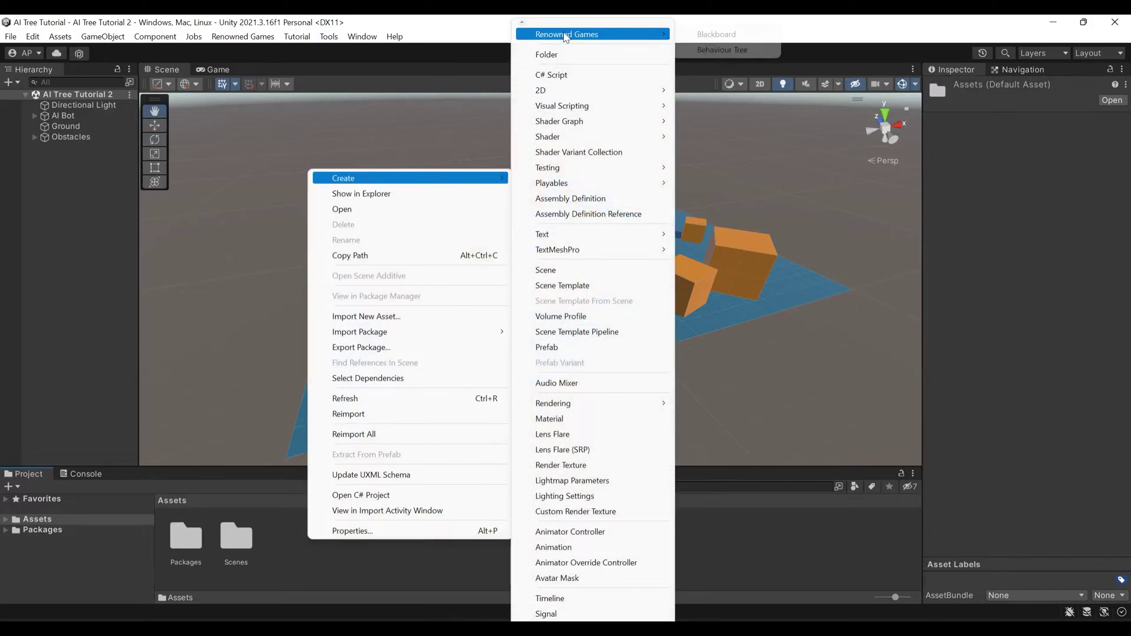
mouse_move(595, 36)
click(721, 50)
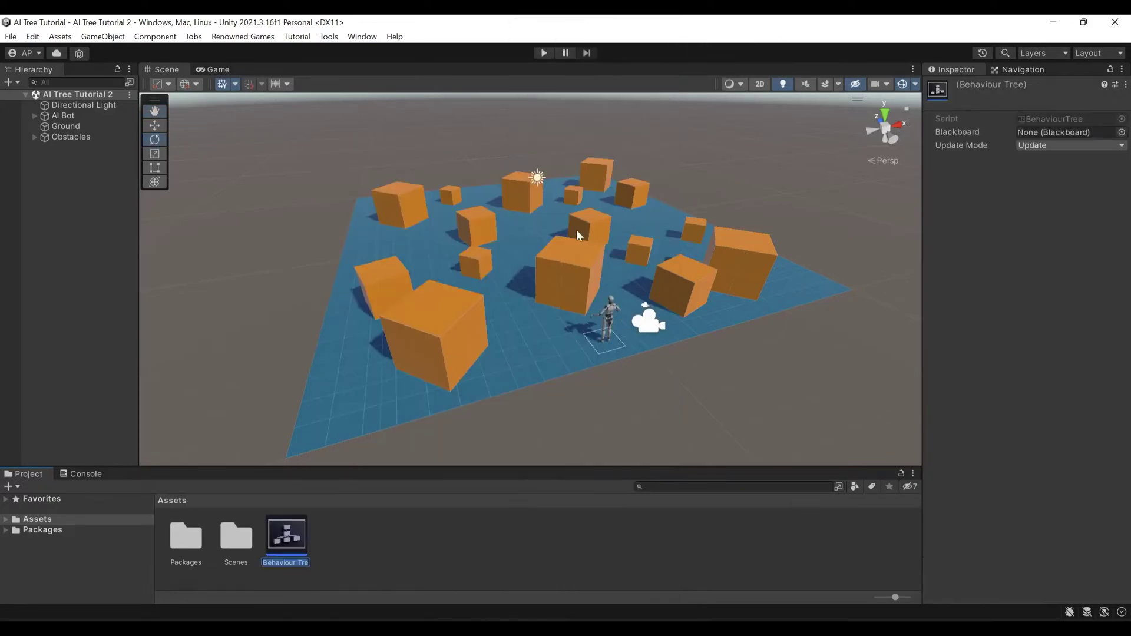
key(Return)
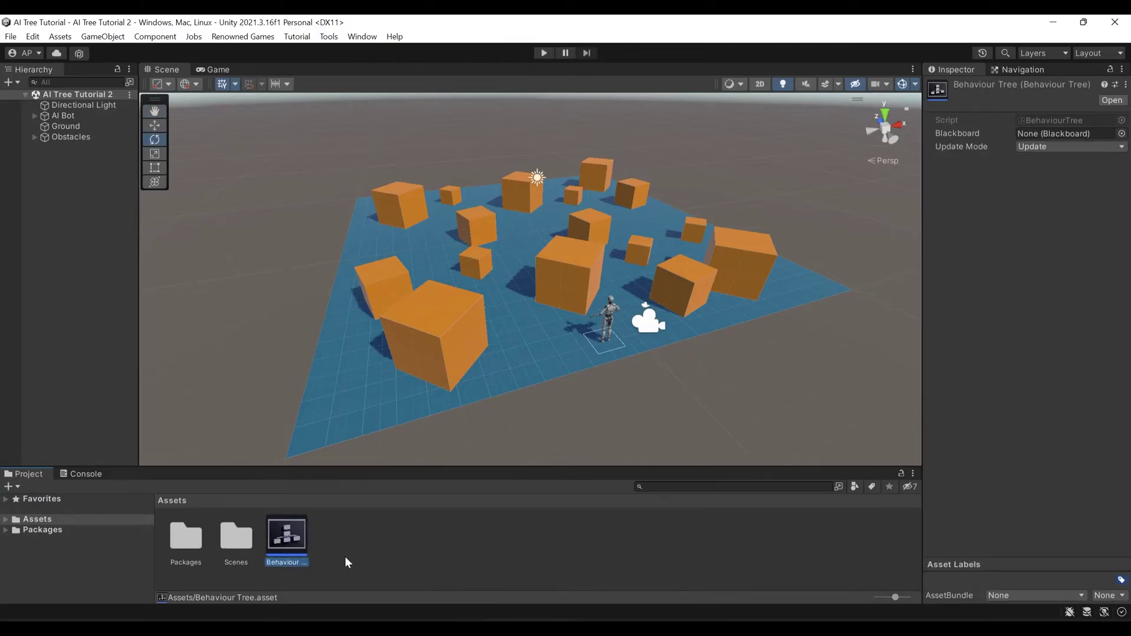
- Open the Behaviour Tree graph and add a Tasks > NavMesh > Random Position node near Root
double_click(295, 541)
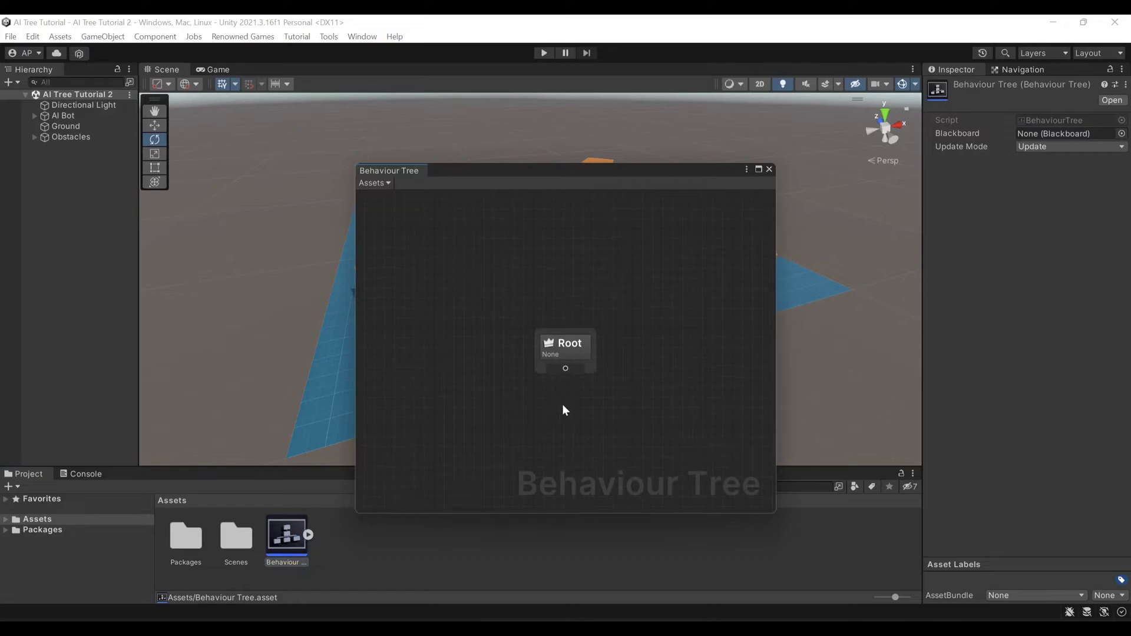
middle_drag(563, 408, 560, 330)
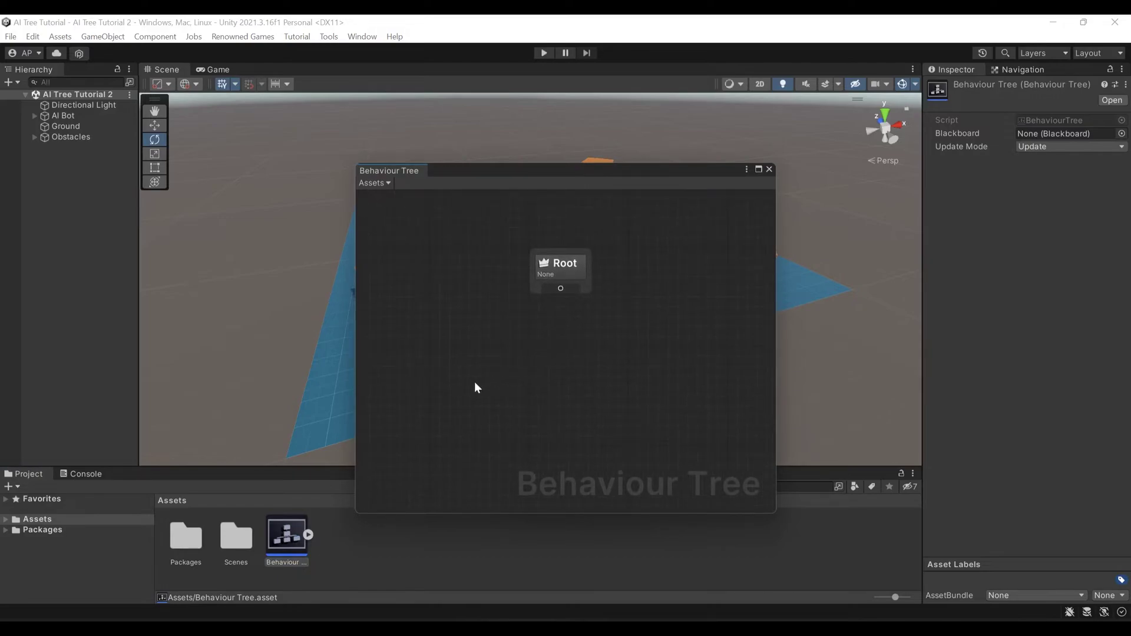
right_click(444, 392)
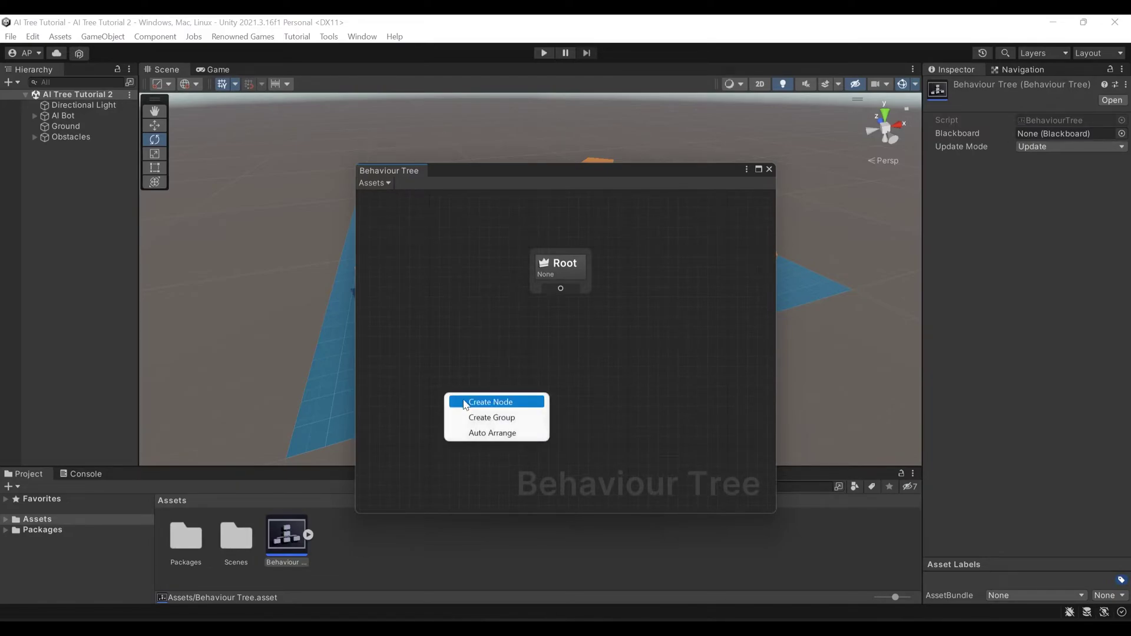
click(464, 402)
click(390, 440)
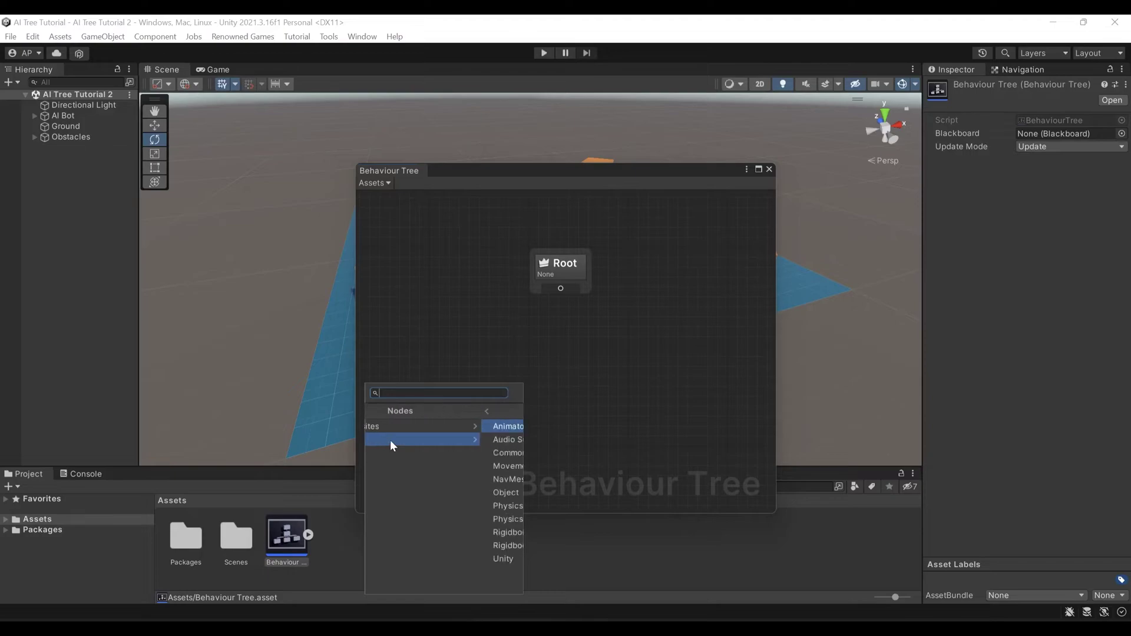
click(400, 479)
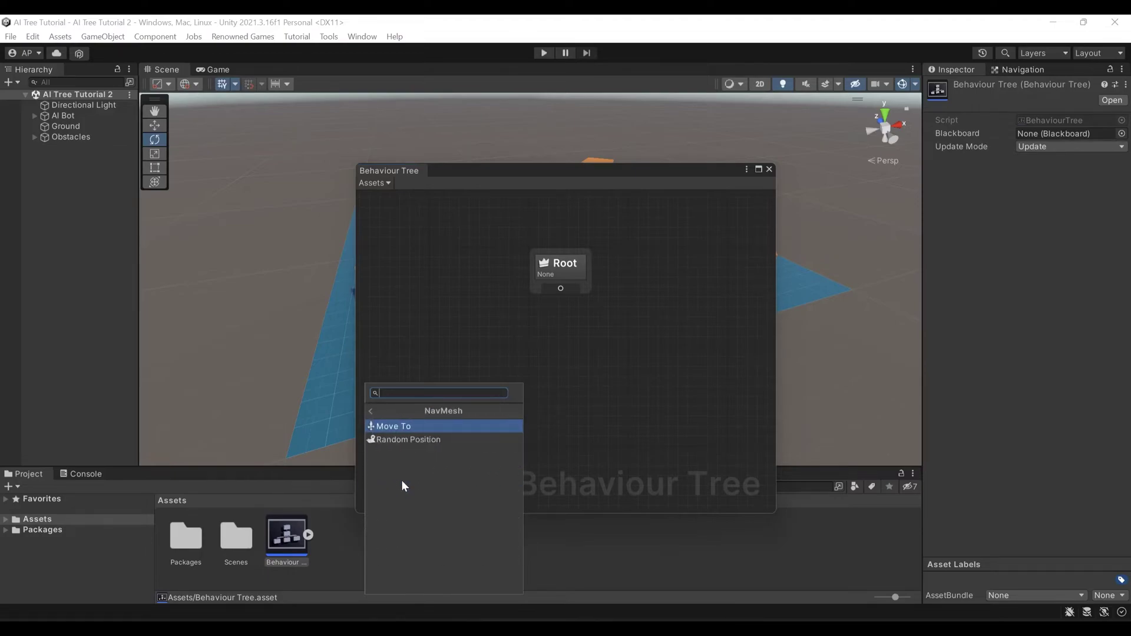
click(401, 438)
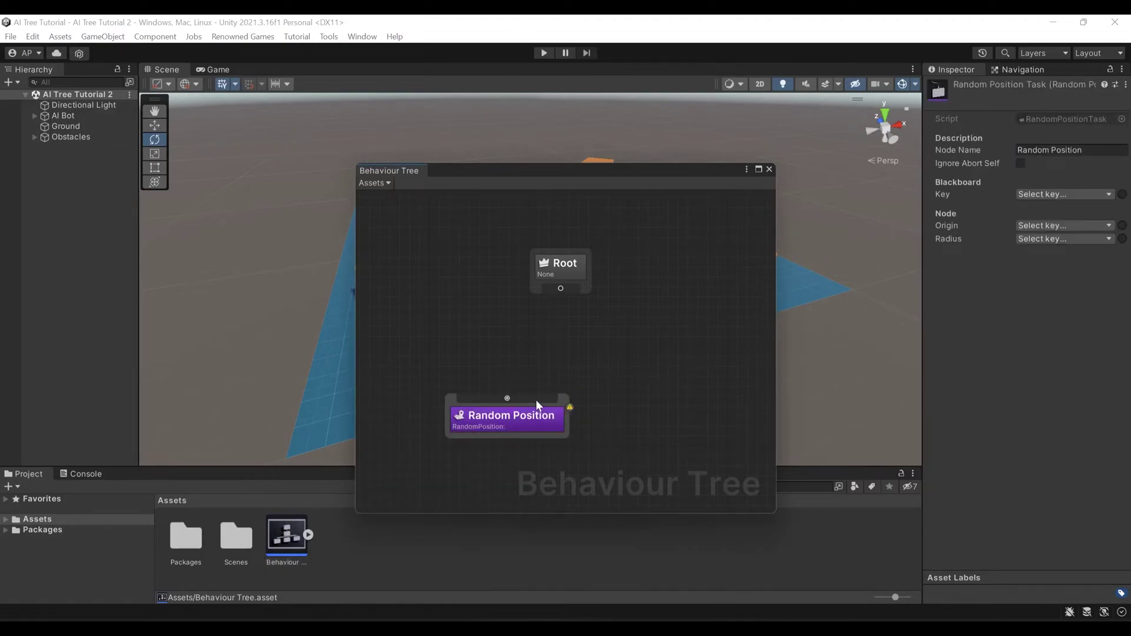
drag(523, 395, 524, 395)
- Create a Blackboard asset with its default name and drag it into the Behaviour Tree's Blackboard field
click(357, 546)
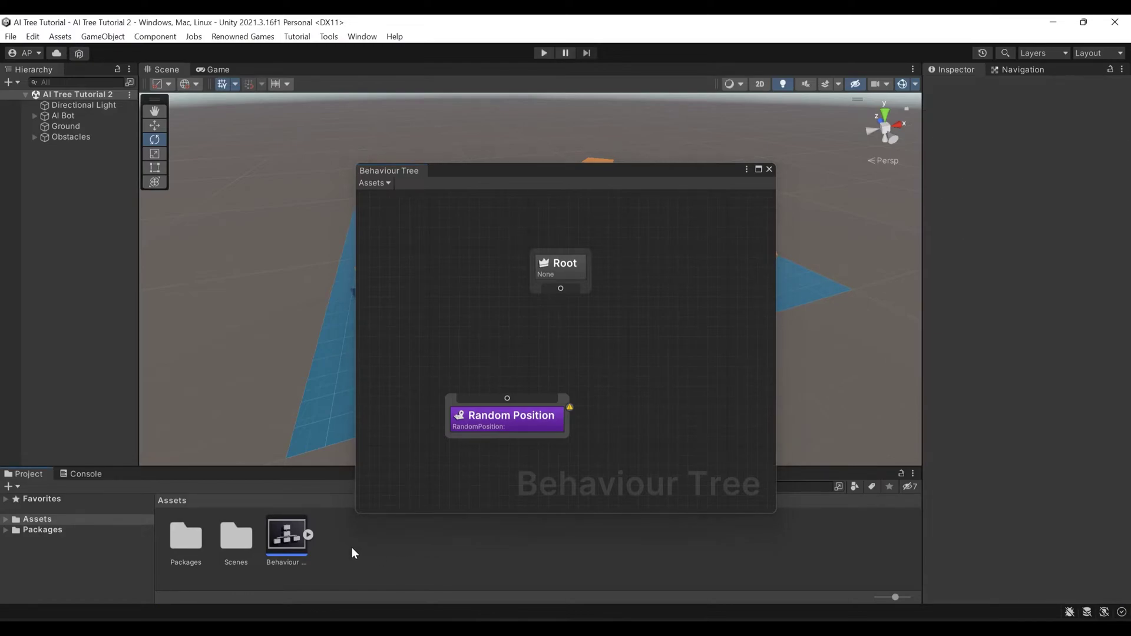
right_click(352, 548)
mouse_move(475, 185)
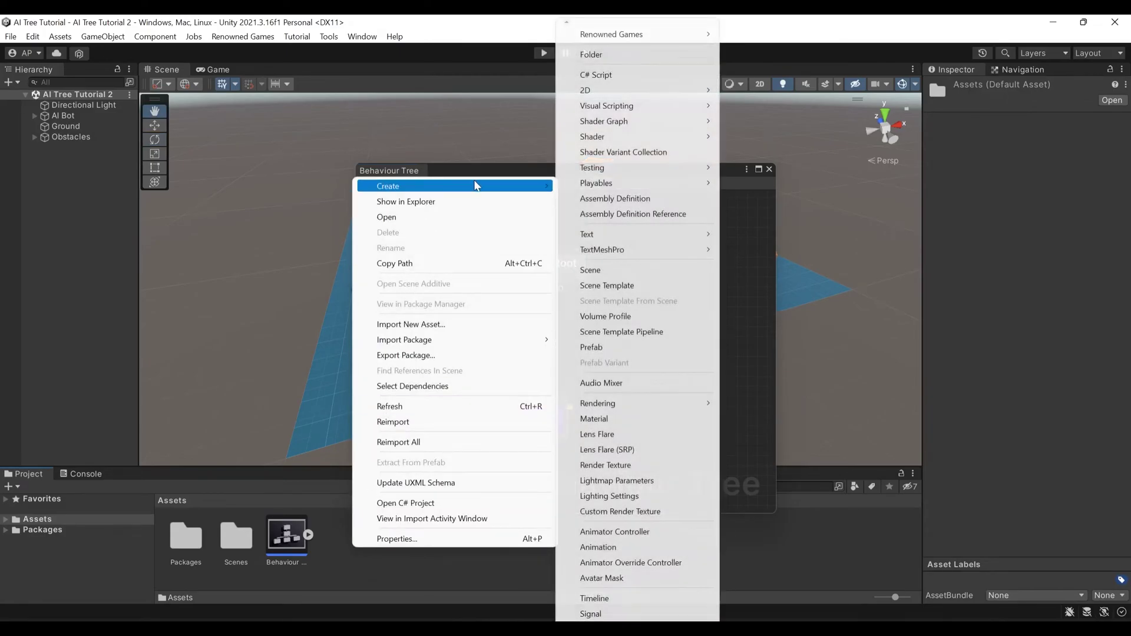
mouse_move(677, 34)
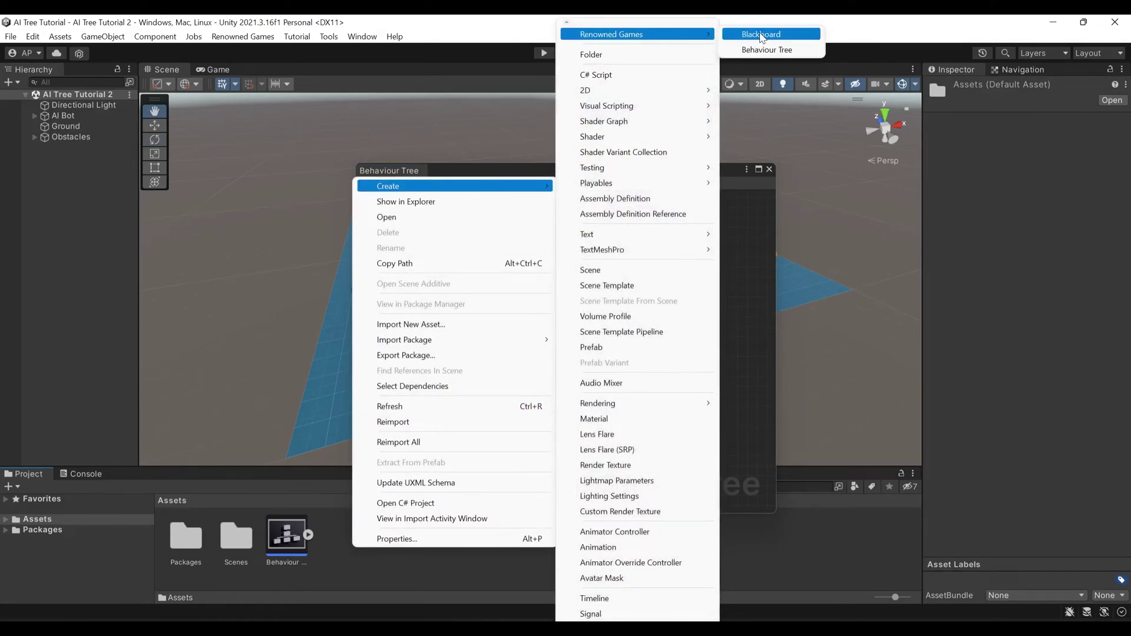
click(761, 34)
key(Return)
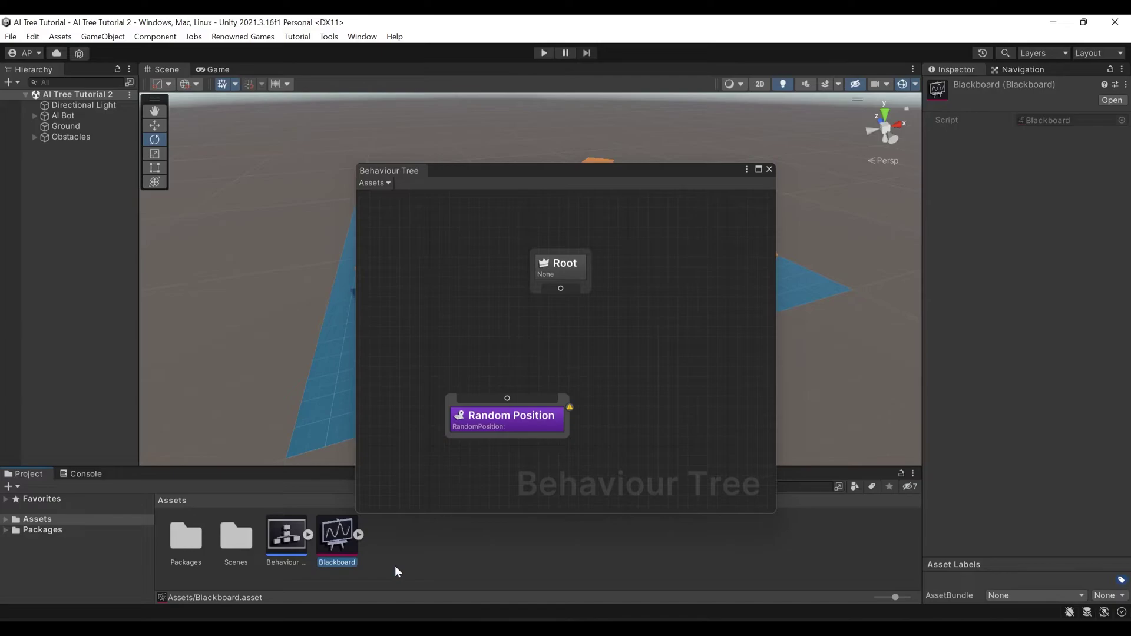
click(281, 535)
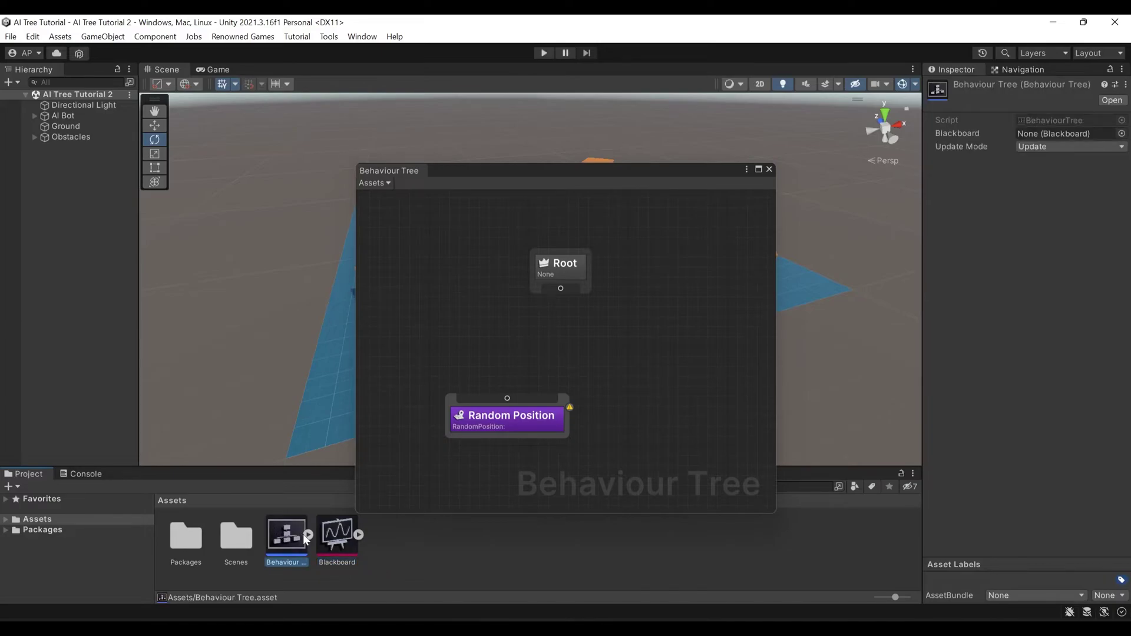
drag(335, 542, 1063, 133)
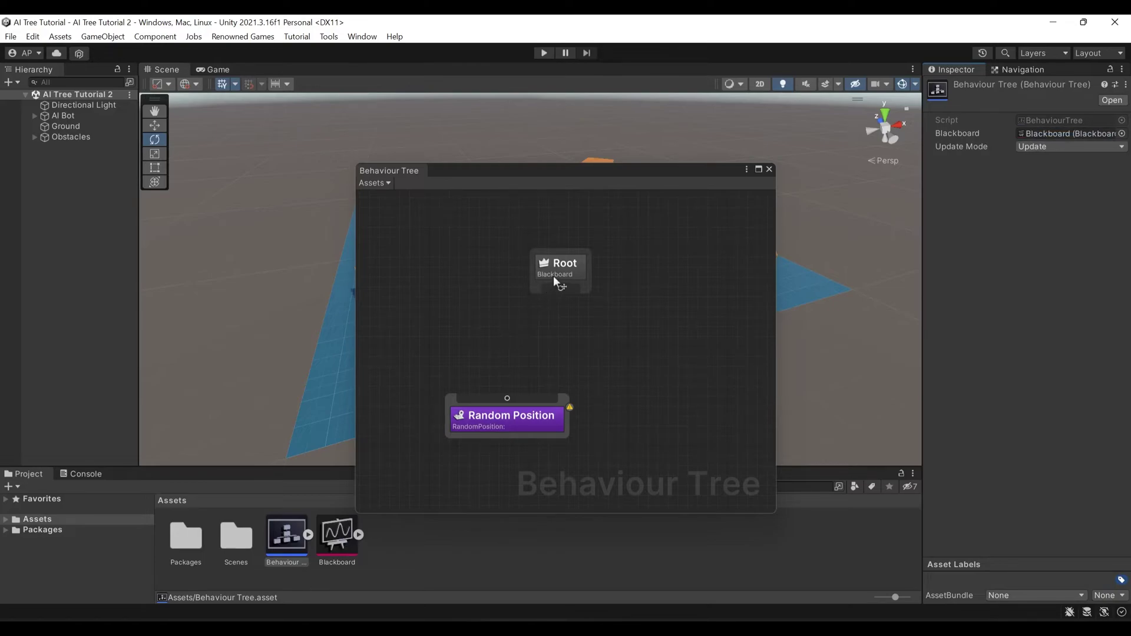
- Add a VectorKey named 'position' to the Blackboard, then close the key details and Blackboard windows
double_click(339, 535)
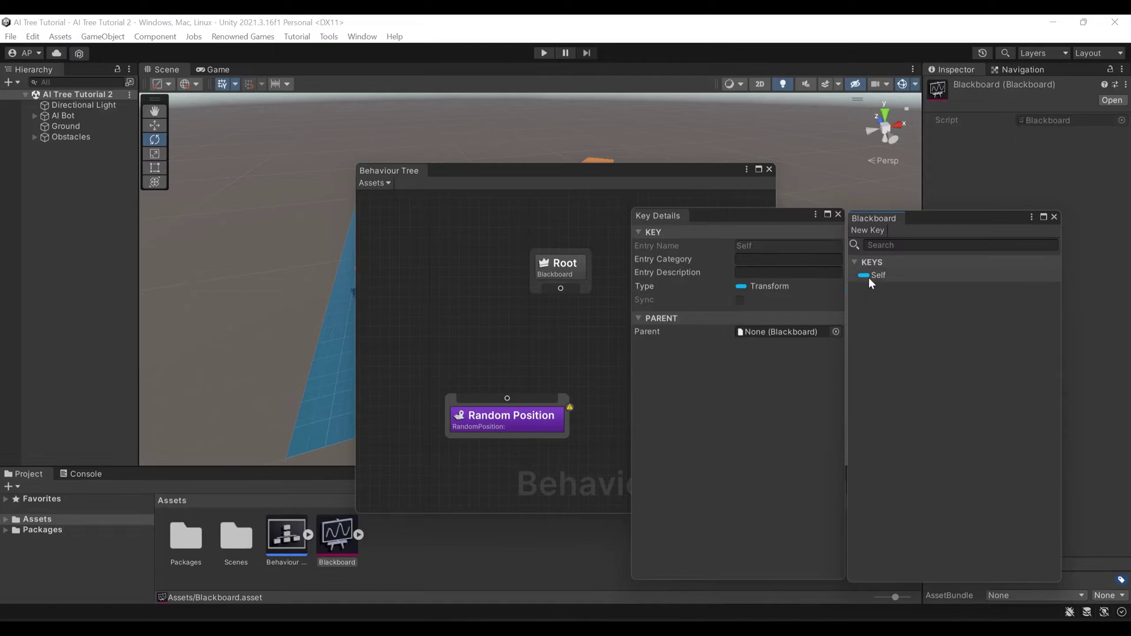
click(865, 229)
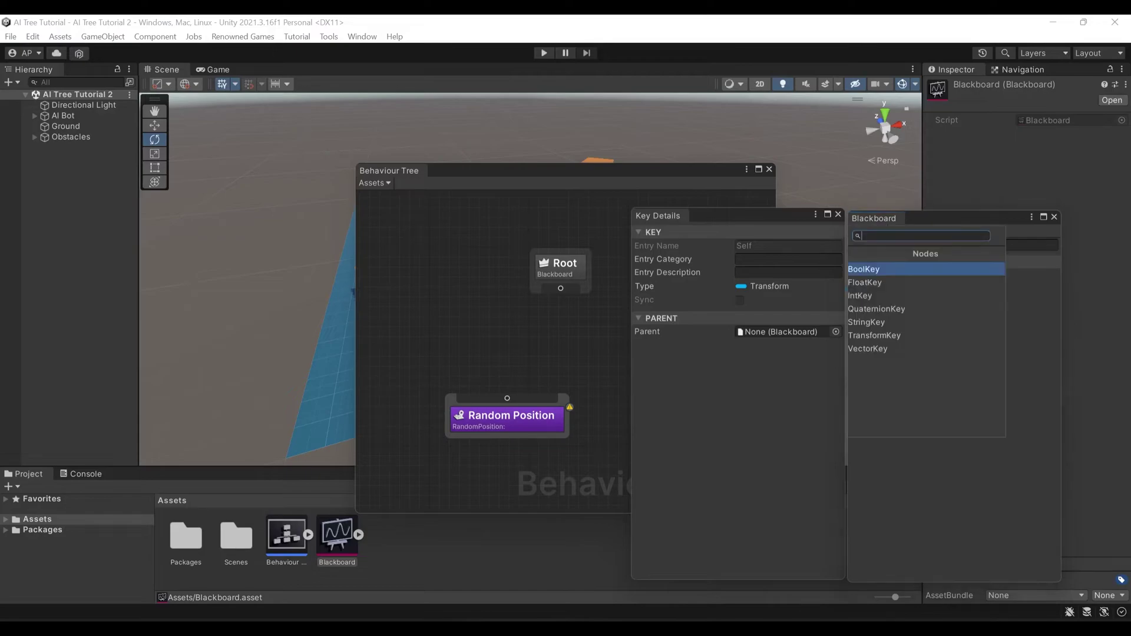
click(866, 348)
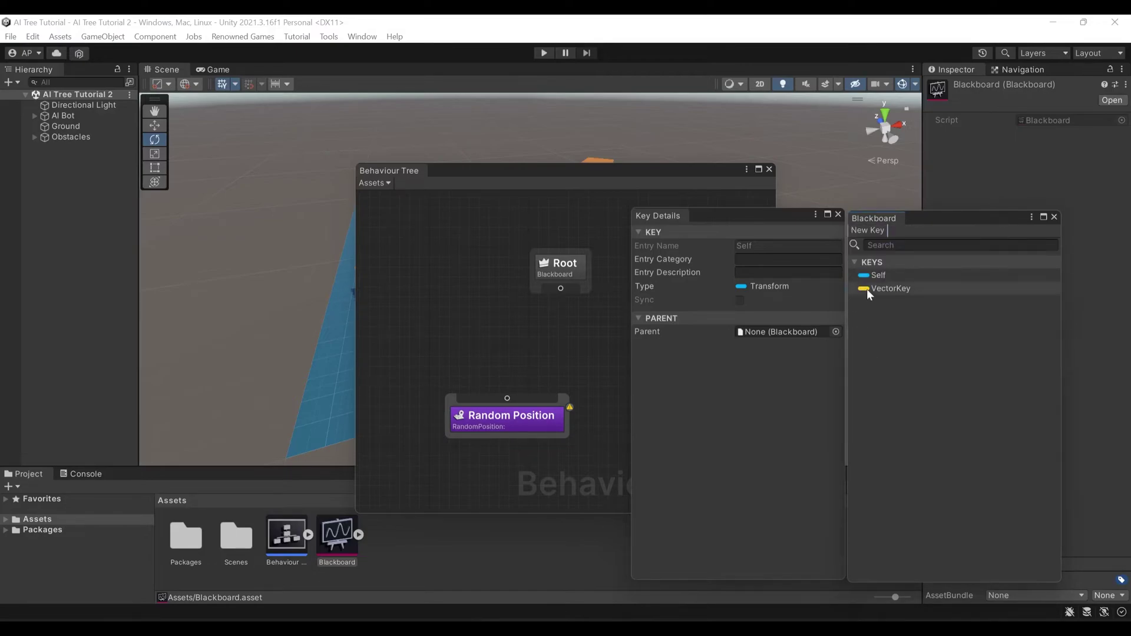
click(890, 288)
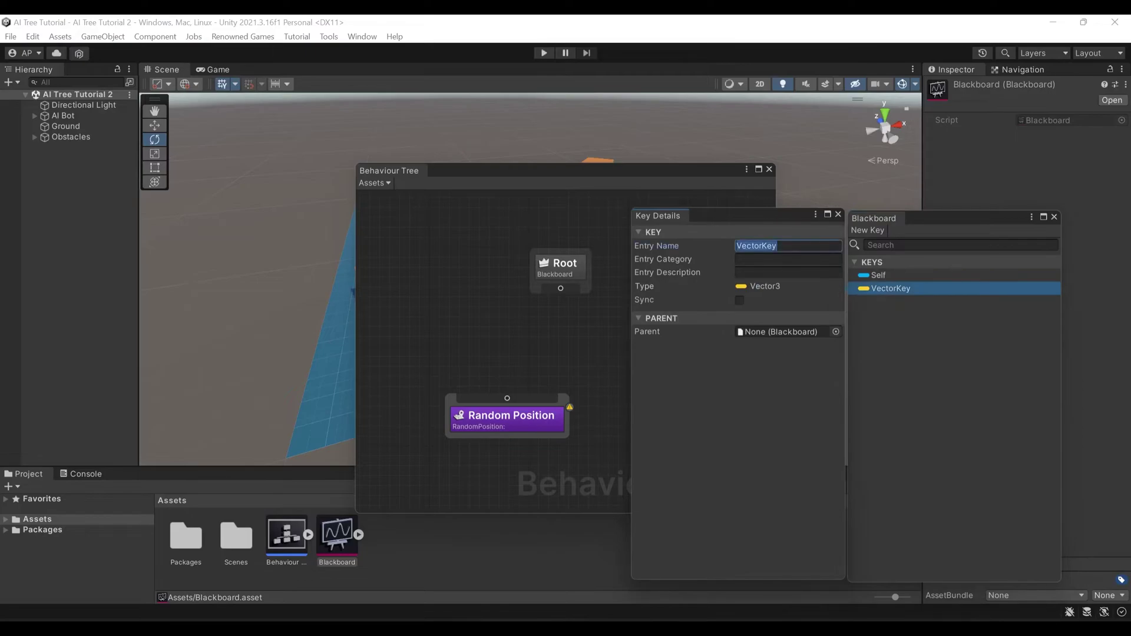
text(position)
click(929, 355)
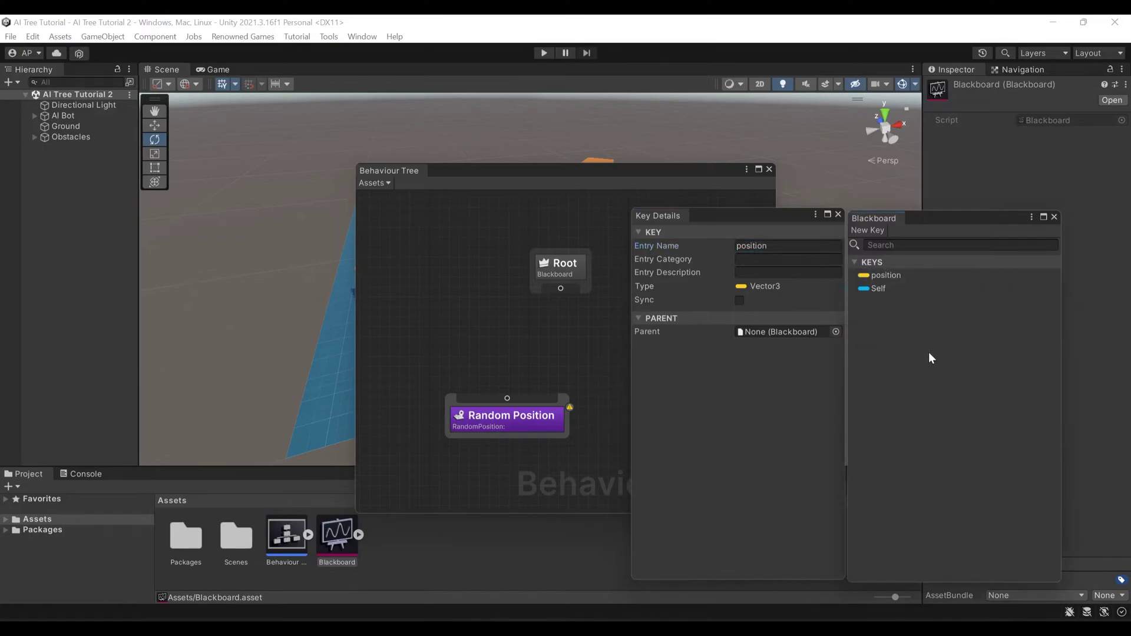
click(838, 214)
click(1053, 217)
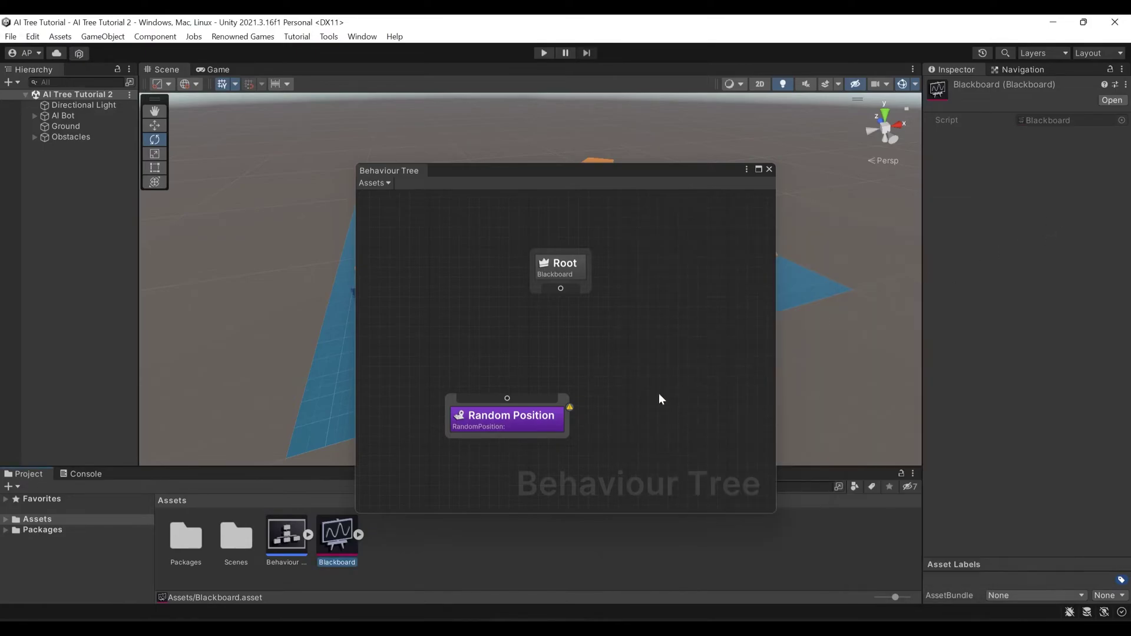
- Set Random Position's Key to position, Origin to Self, and a fixed Radius of 10
click(559, 401)
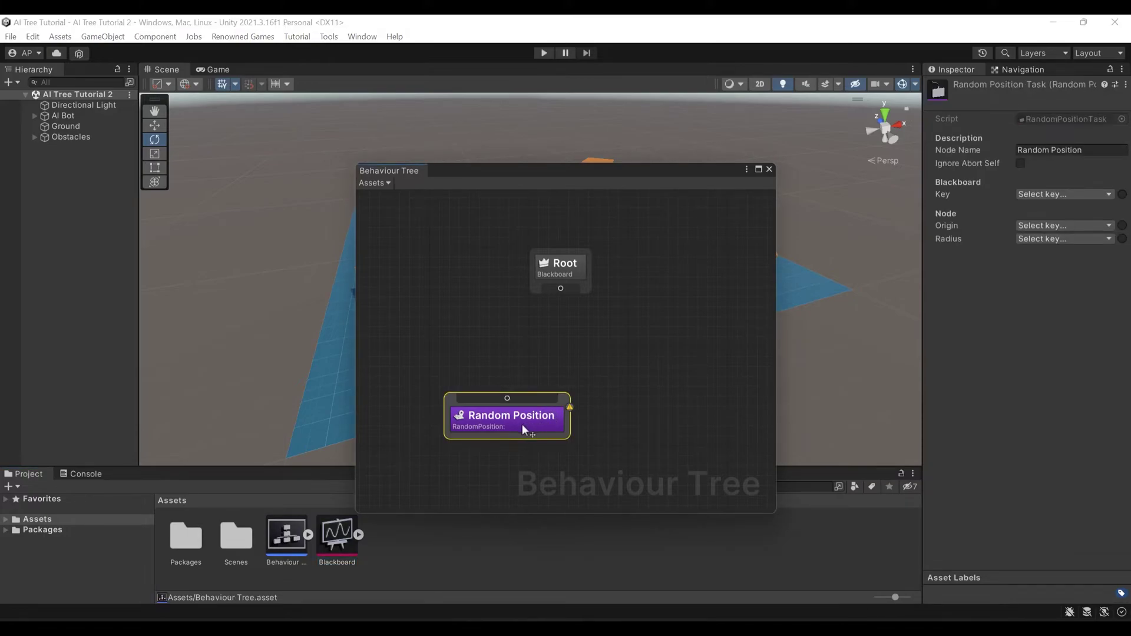
click(1049, 193)
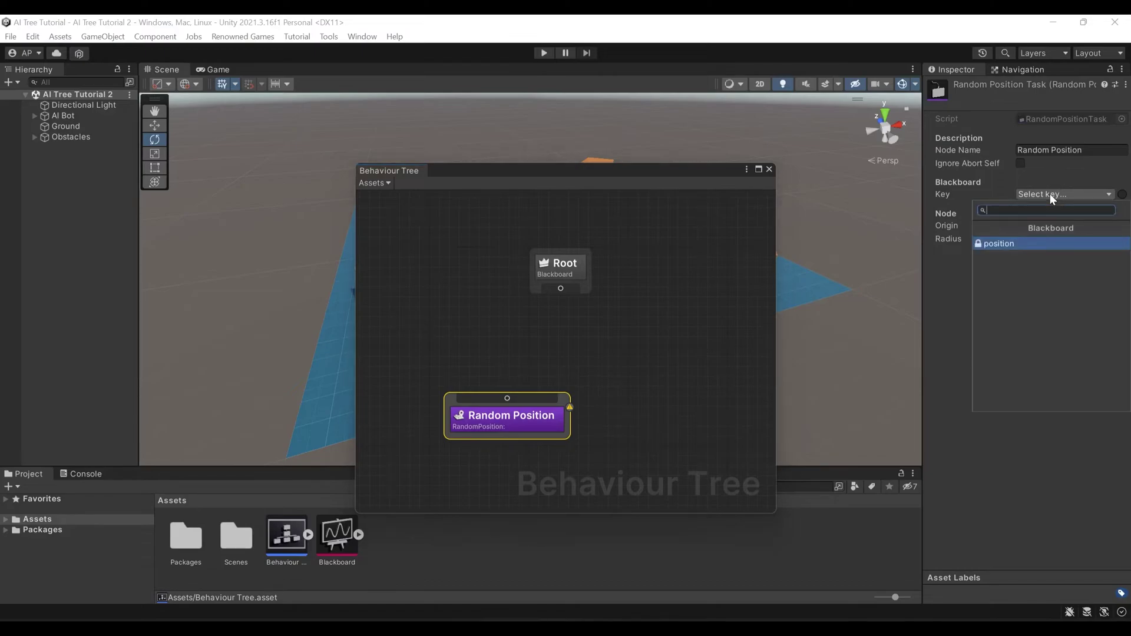
click(993, 247)
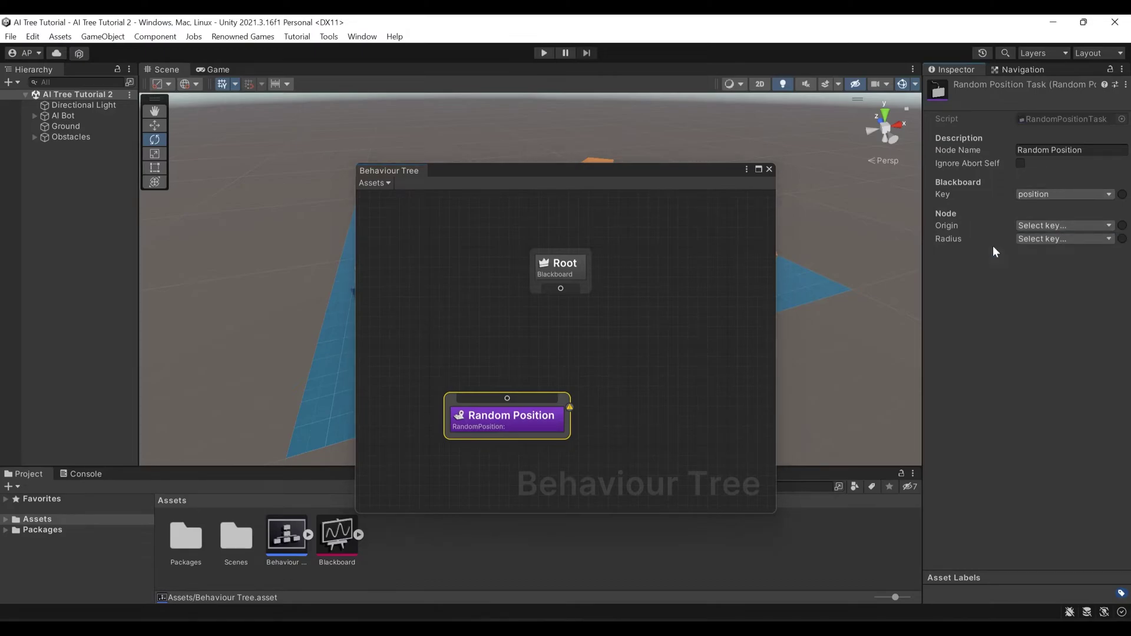
click(1032, 225)
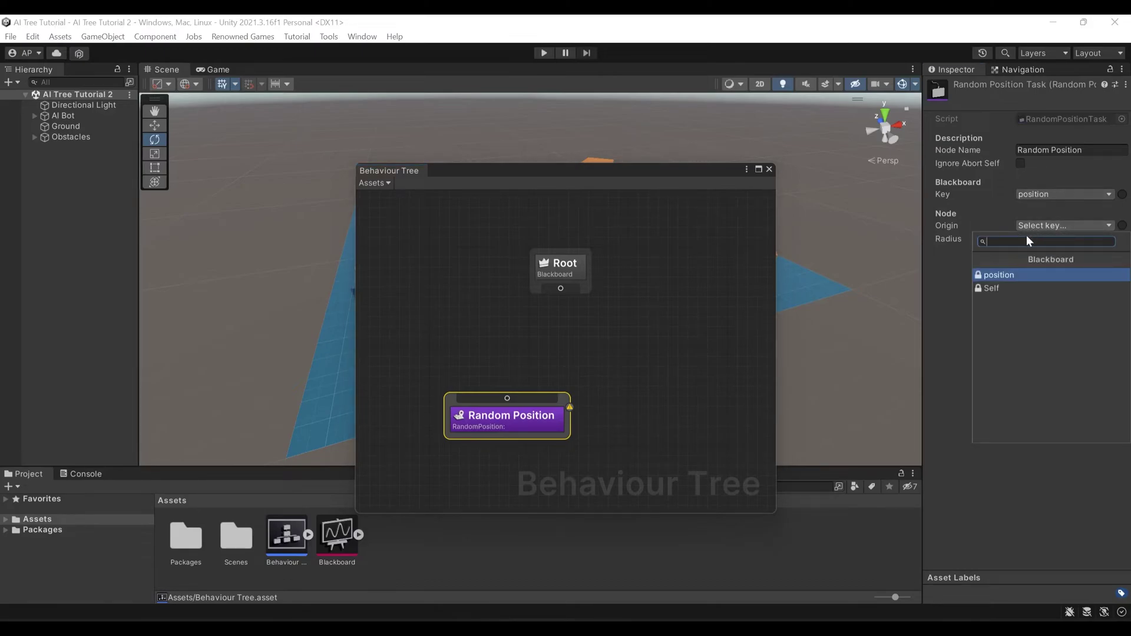
click(999, 288)
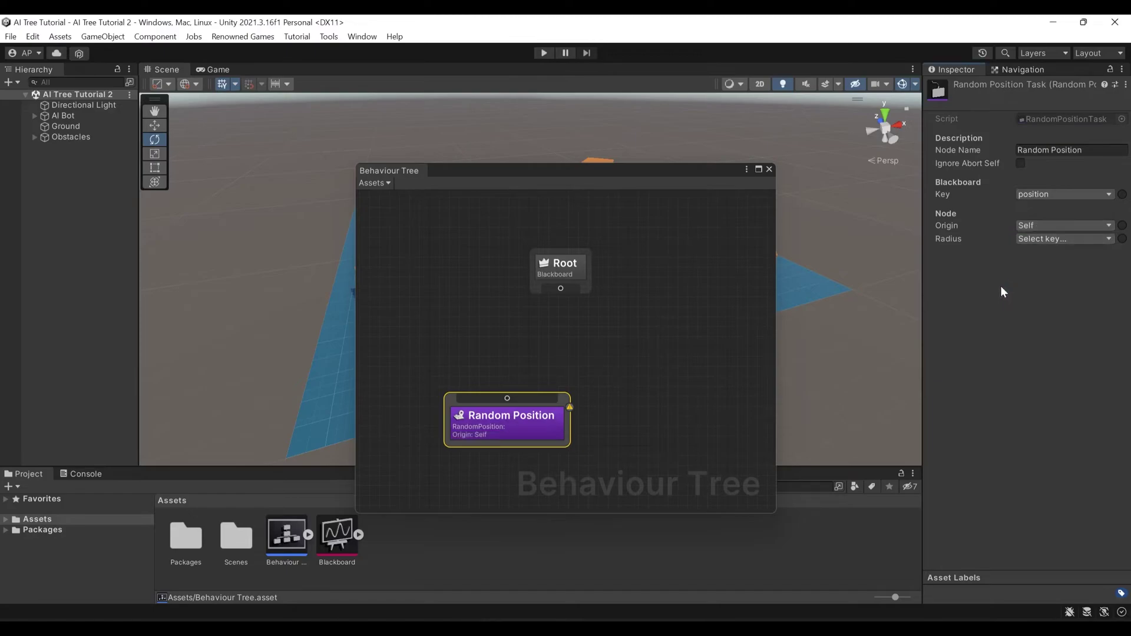
click(1121, 238)
click(1046, 238)
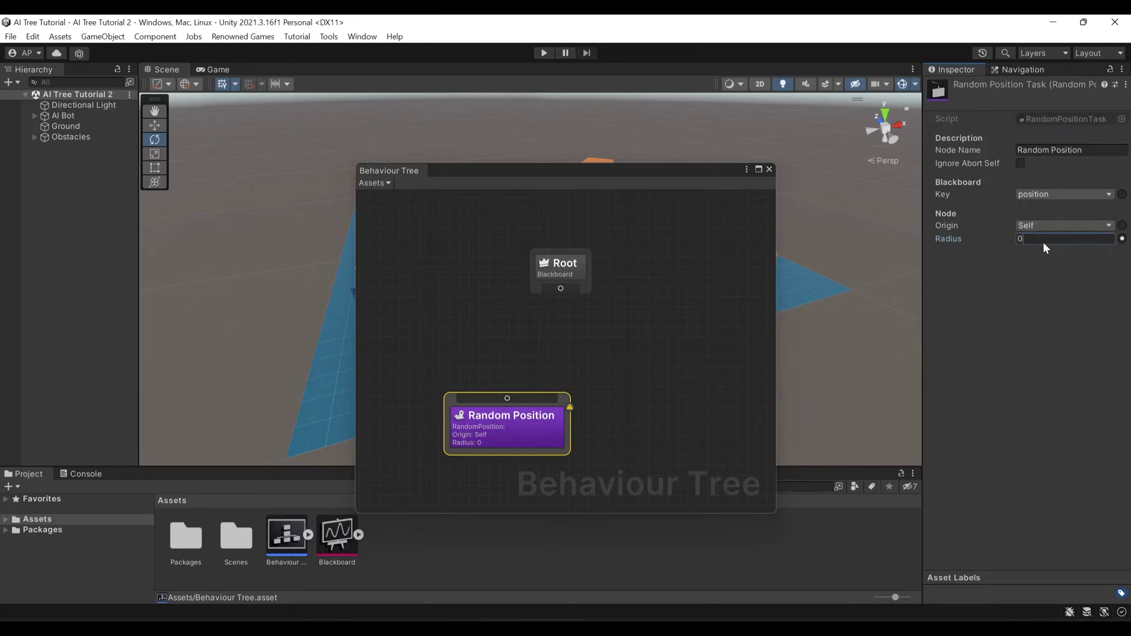
text(10)
click(955, 378)
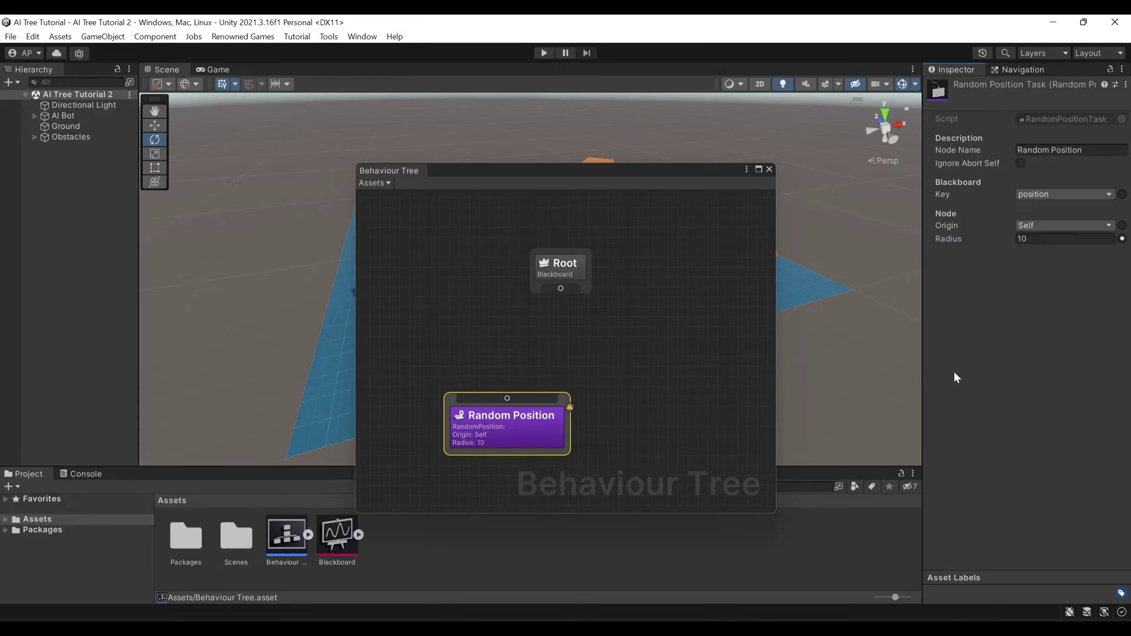
- Add a NavMesh Move To task node and place it beside Random Position
click(632, 411)
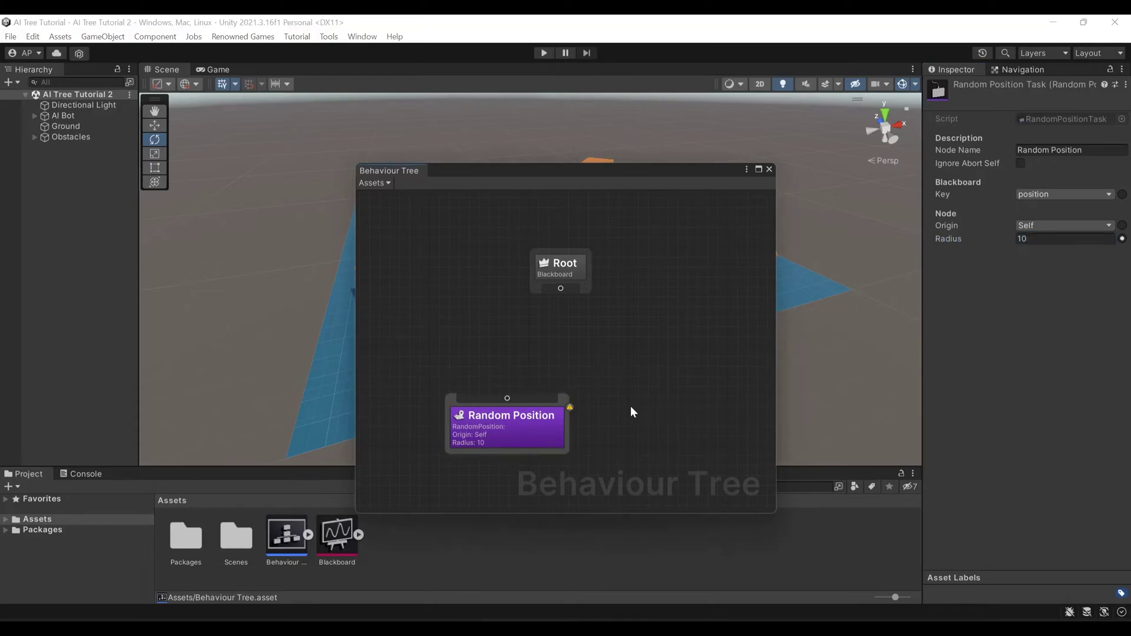
right_click(598, 421)
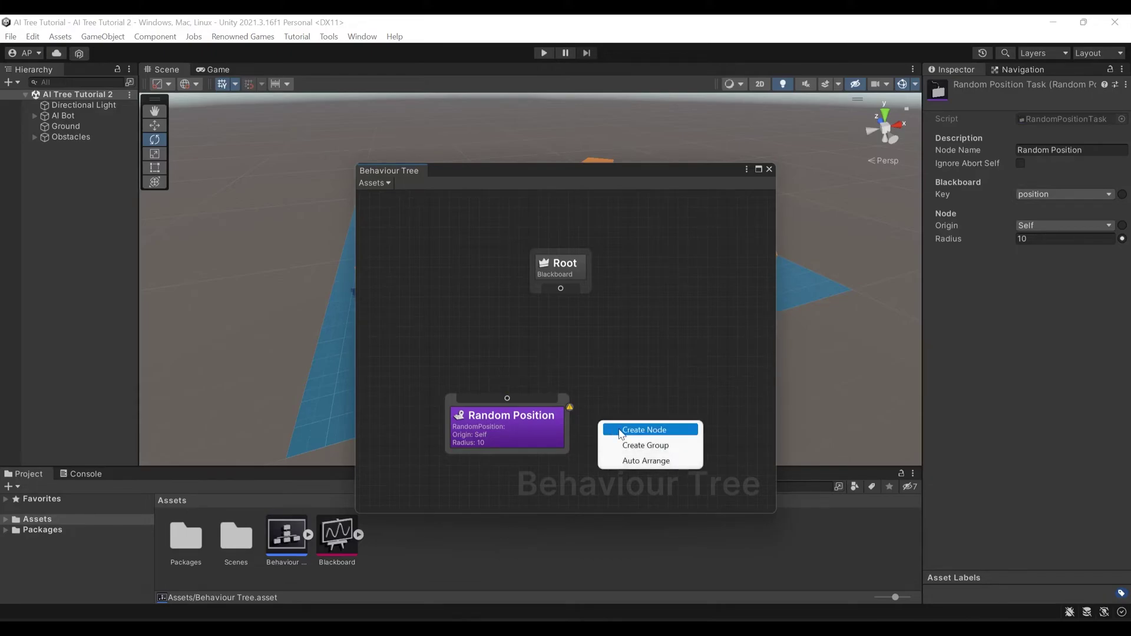
click(619, 431)
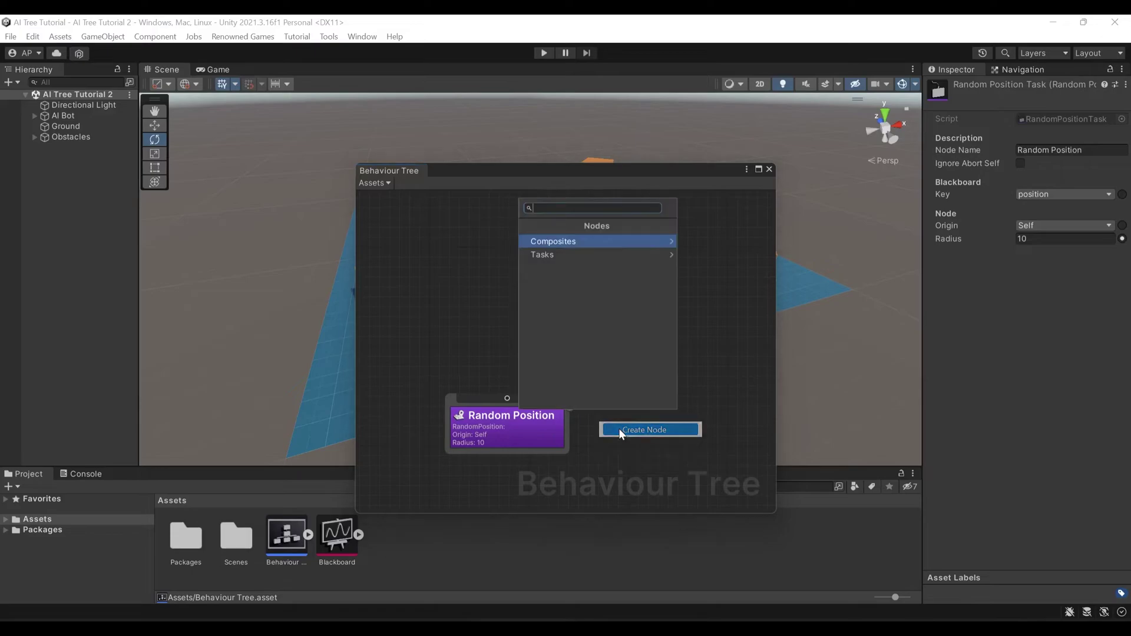
click(549, 252)
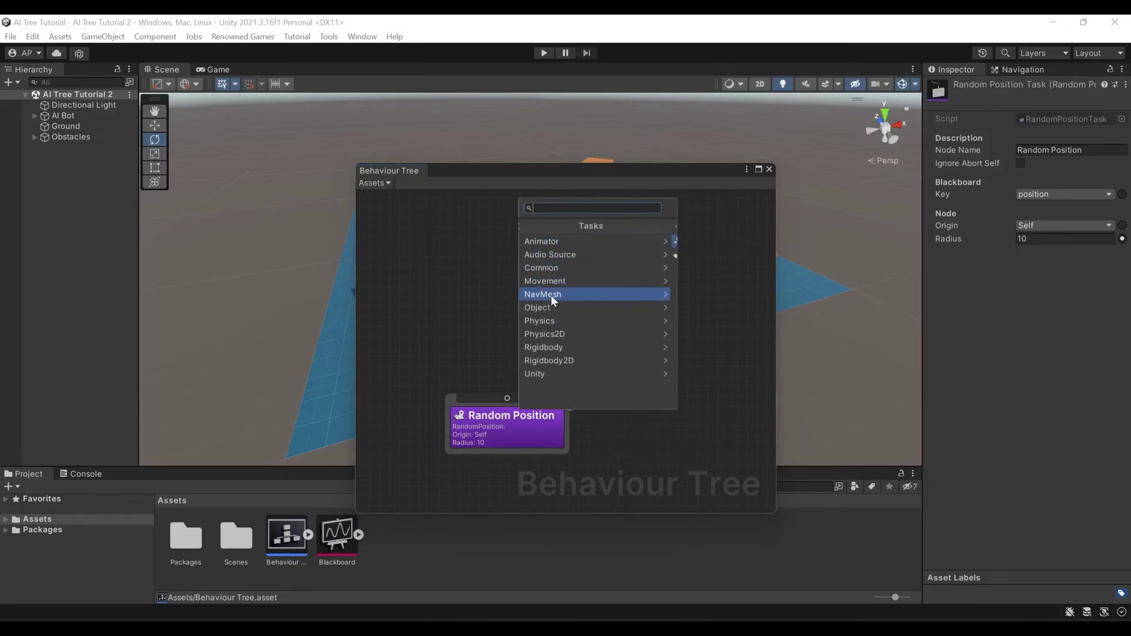
click(550, 294)
click(542, 241)
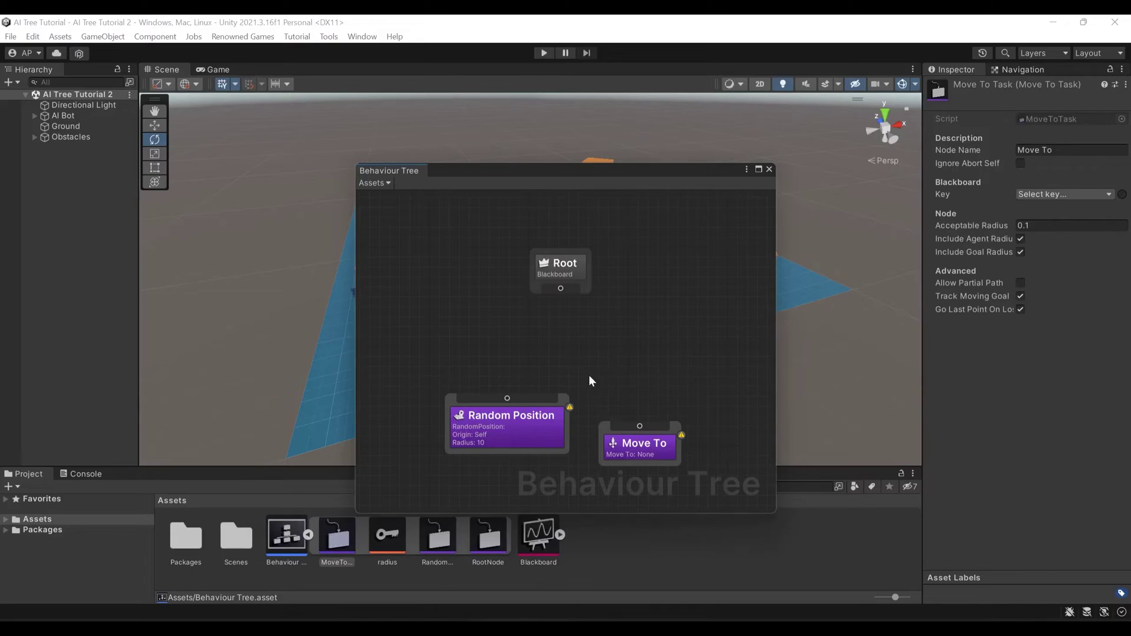
drag(673, 425, 683, 397)
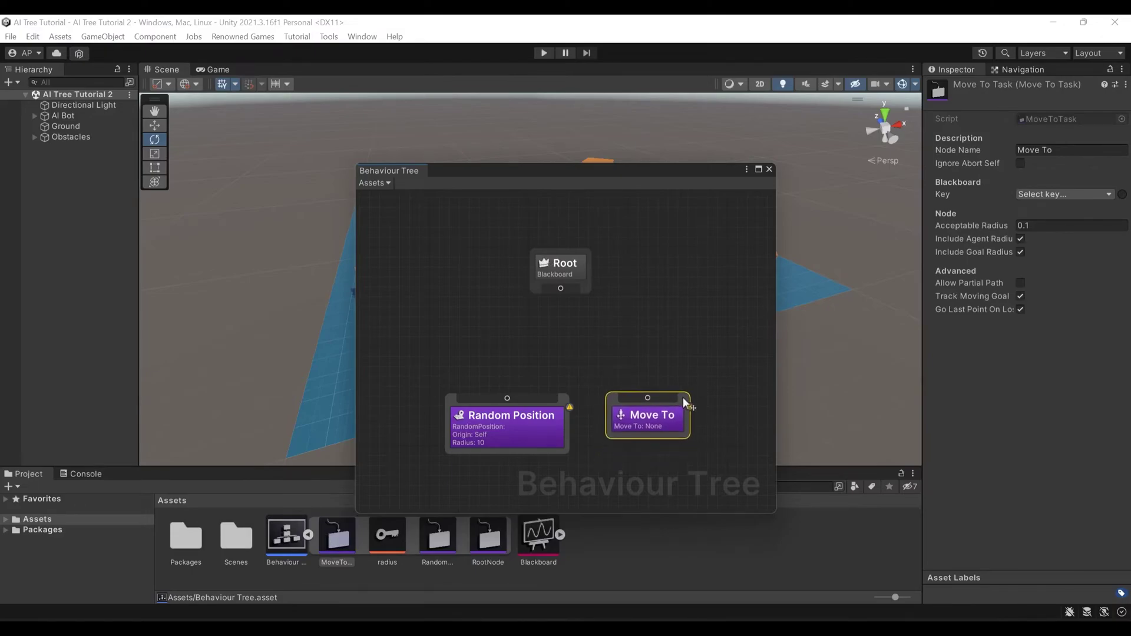
click(701, 446)
- Set the Move To node's Blackboard Key to position
click(669, 422)
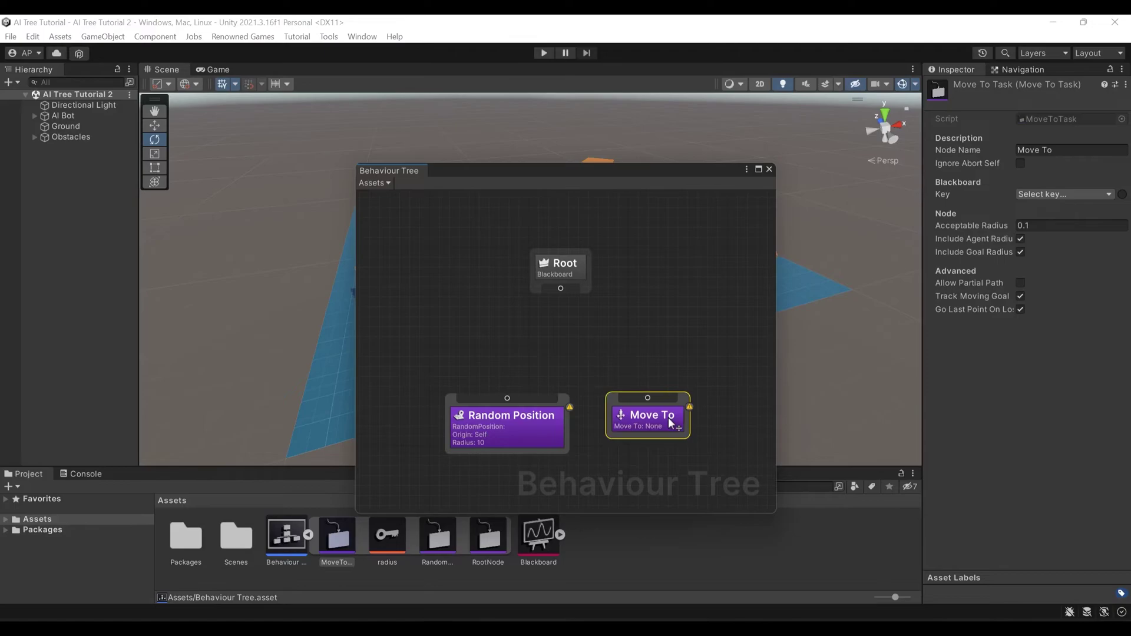
click(1048, 196)
click(999, 246)
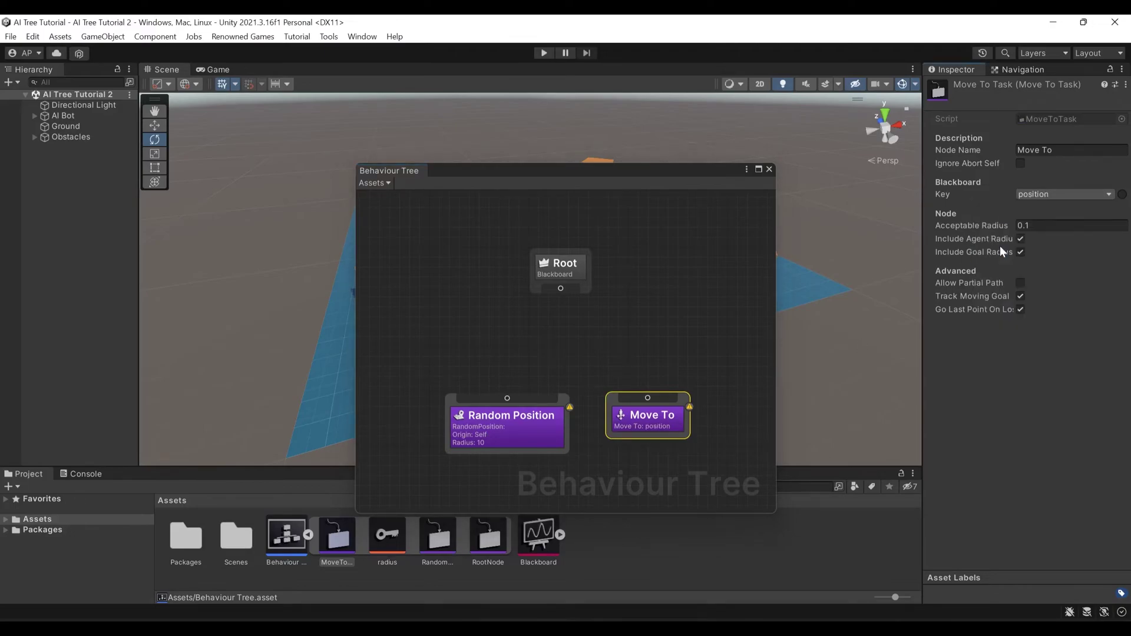
click(665, 365)
middle_drag(658, 360, 611, 369)
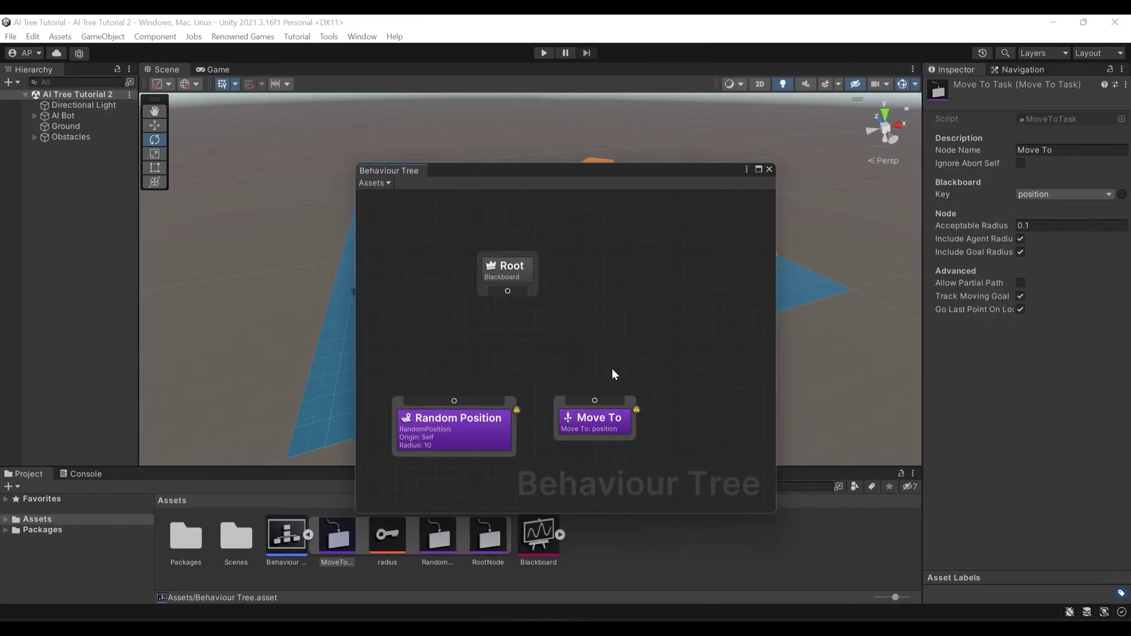
- Add a Common > Wait task node right of Move To with a fixed Wait Time of 3
right_click(669, 422)
click(687, 428)
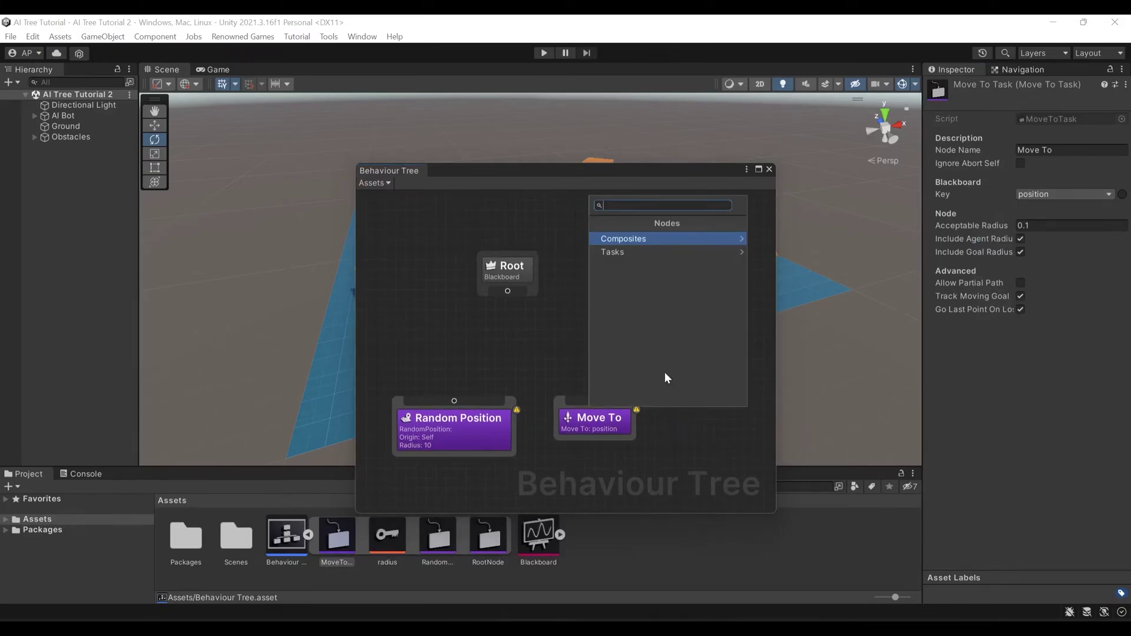
click(615, 252)
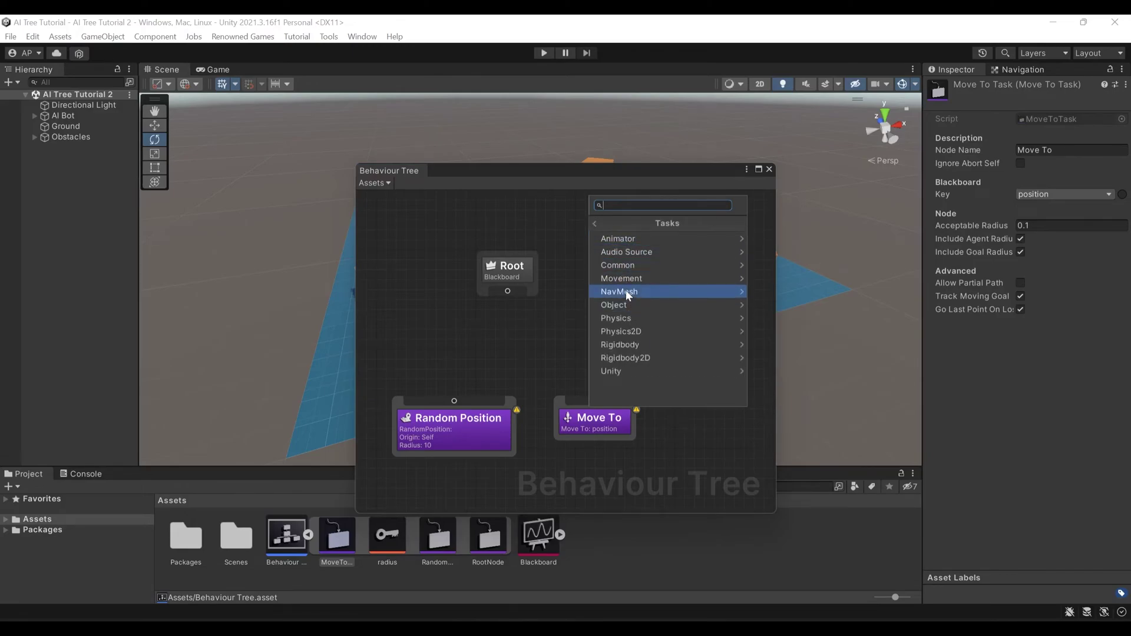
click(621, 265)
click(618, 290)
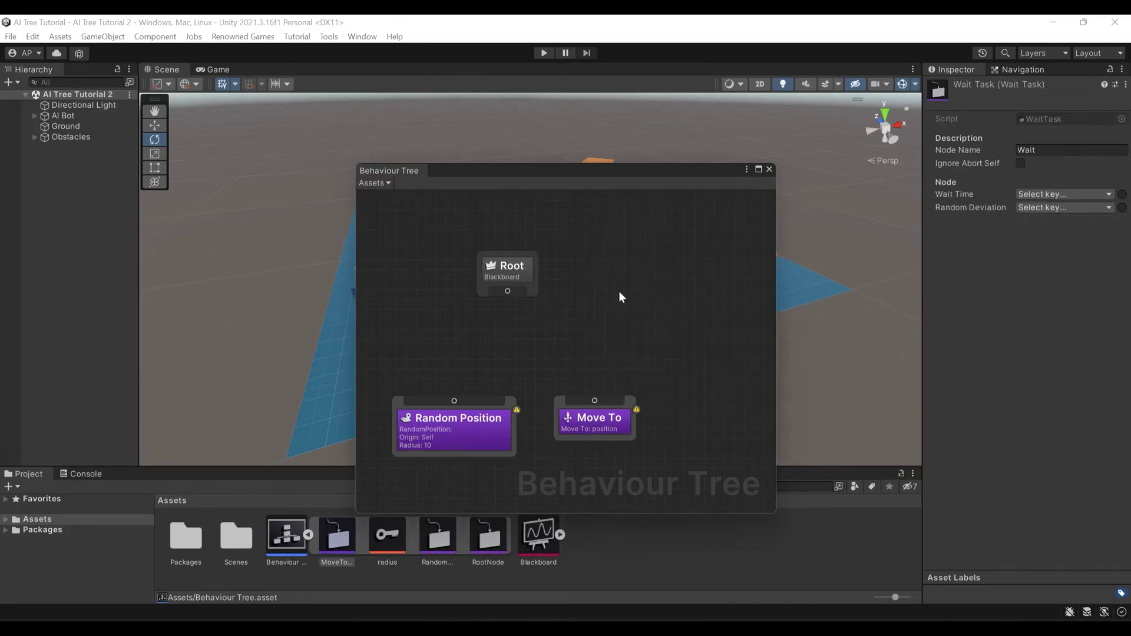
drag(726, 424, 674, 411)
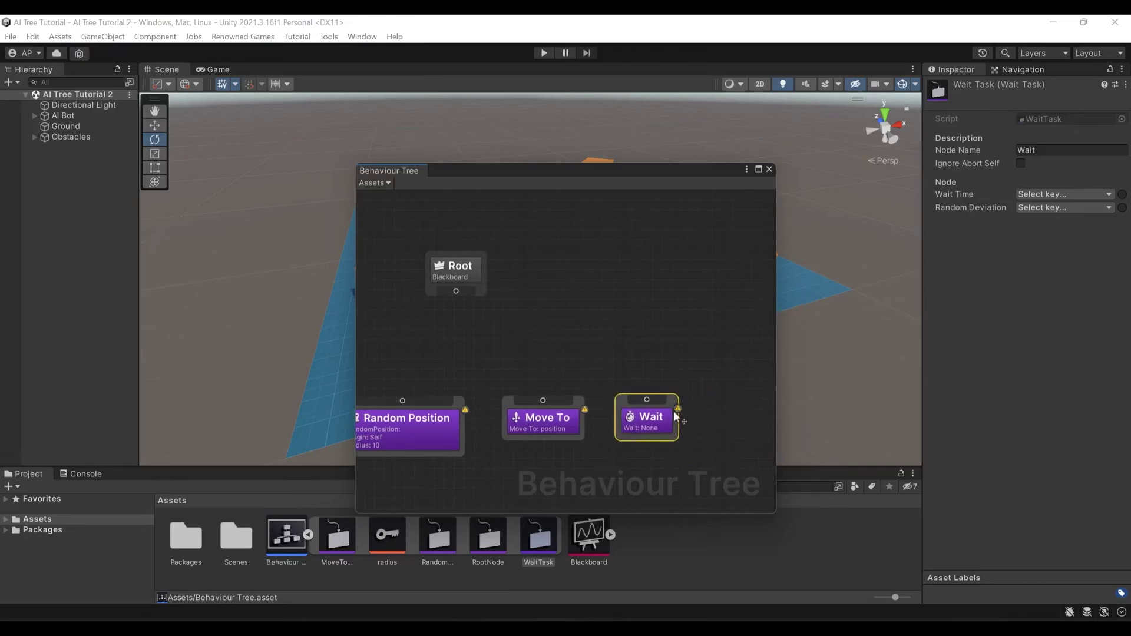
click(1121, 194)
click(1078, 195)
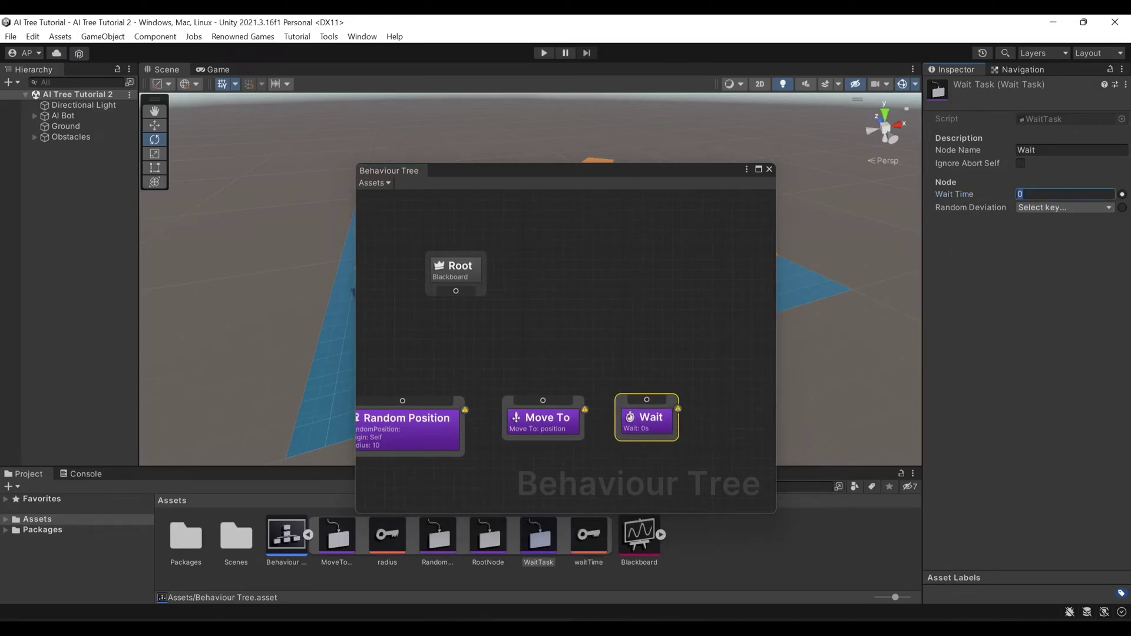
text(3)
click(612, 333)
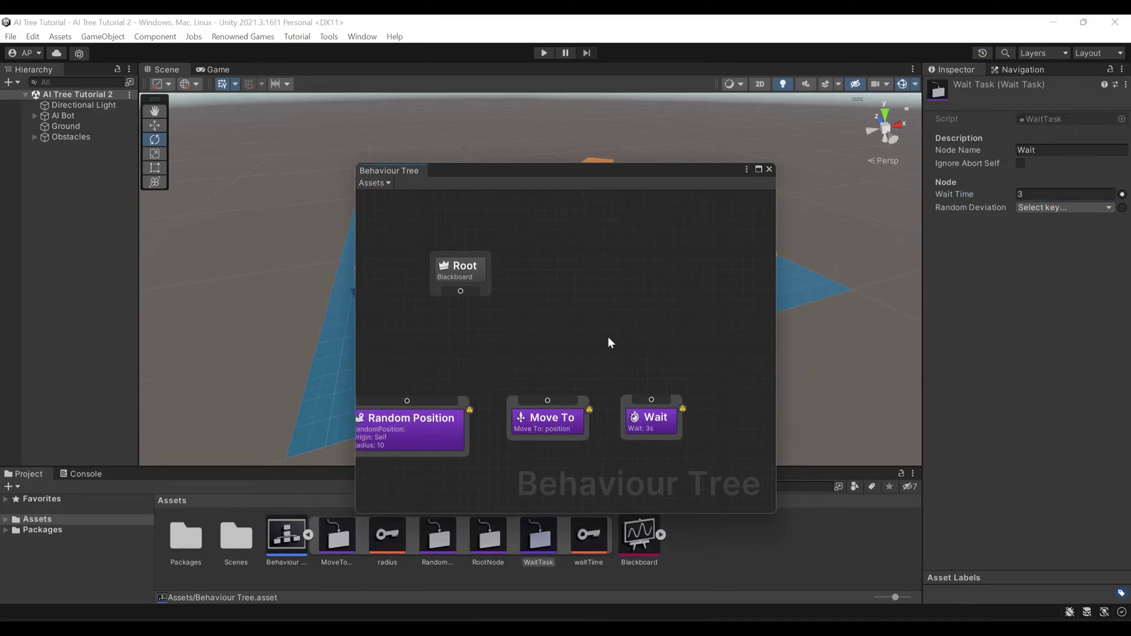
middle_drag(608, 337, 654, 331)
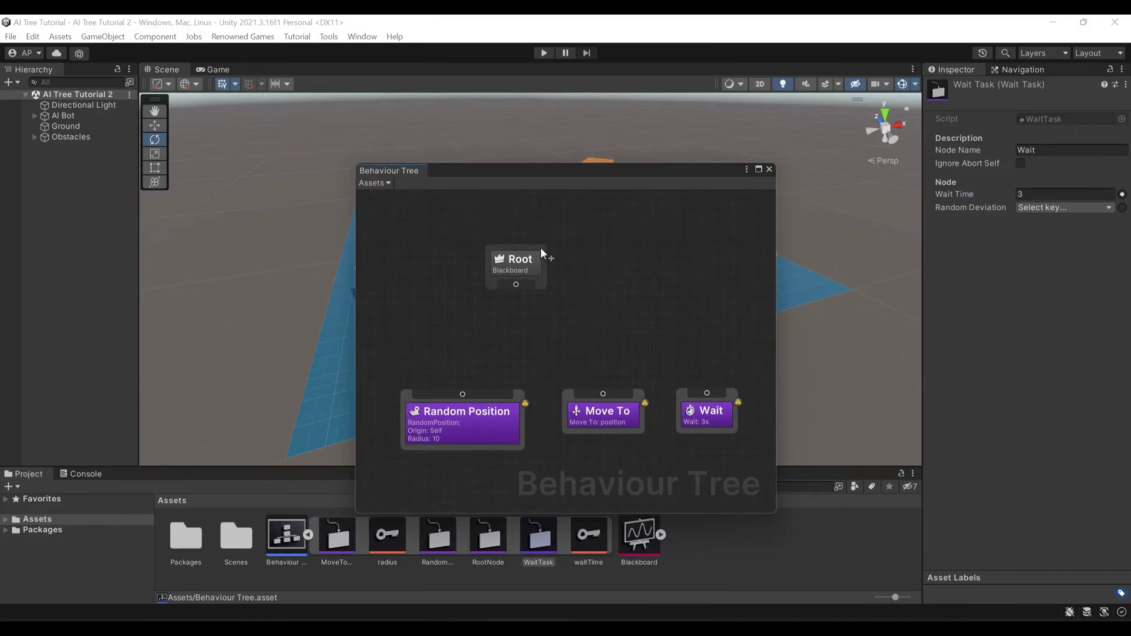
- Move Root down and add a Composites > Sequencer node just below it
drag(541, 252, 617, 309)
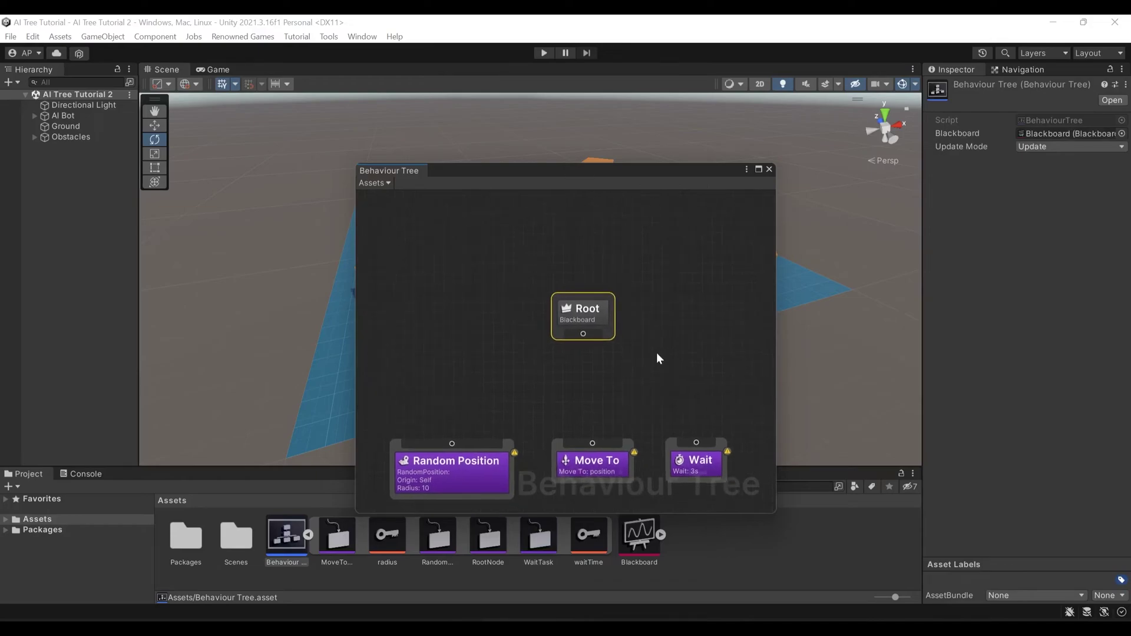
middle_drag(659, 358, 652, 310)
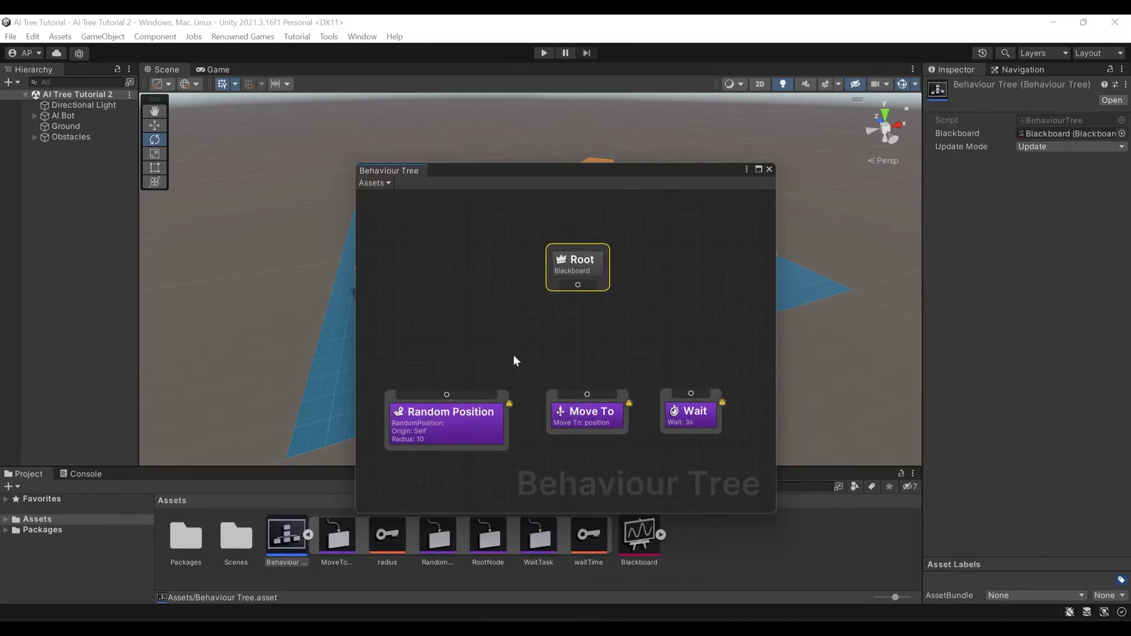
right_click(427, 301)
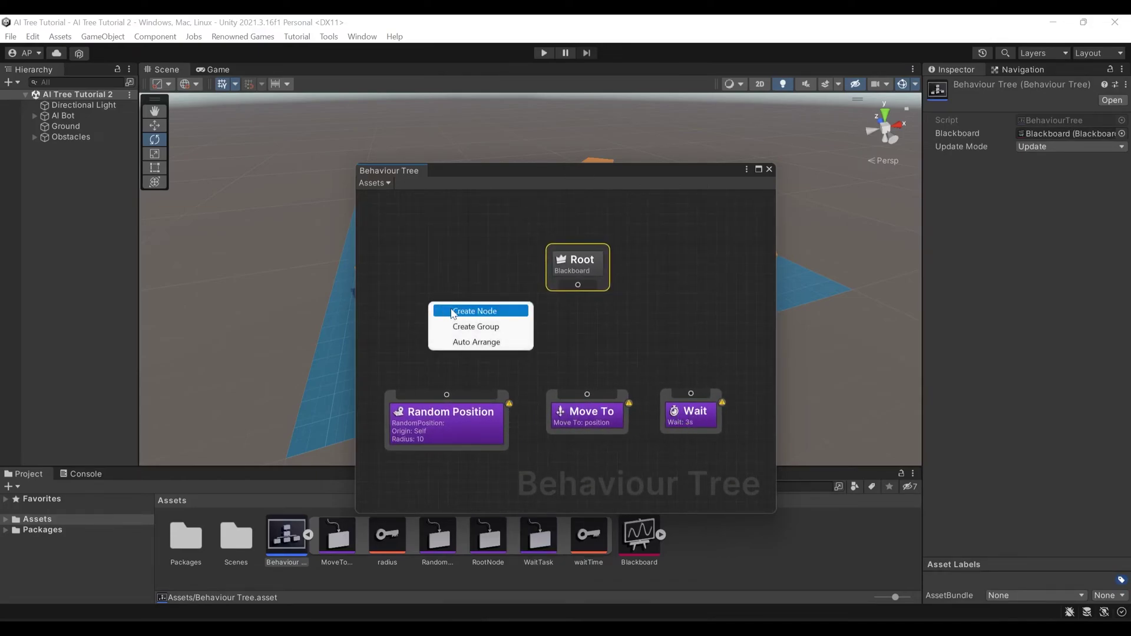
click(450, 310)
click(399, 339)
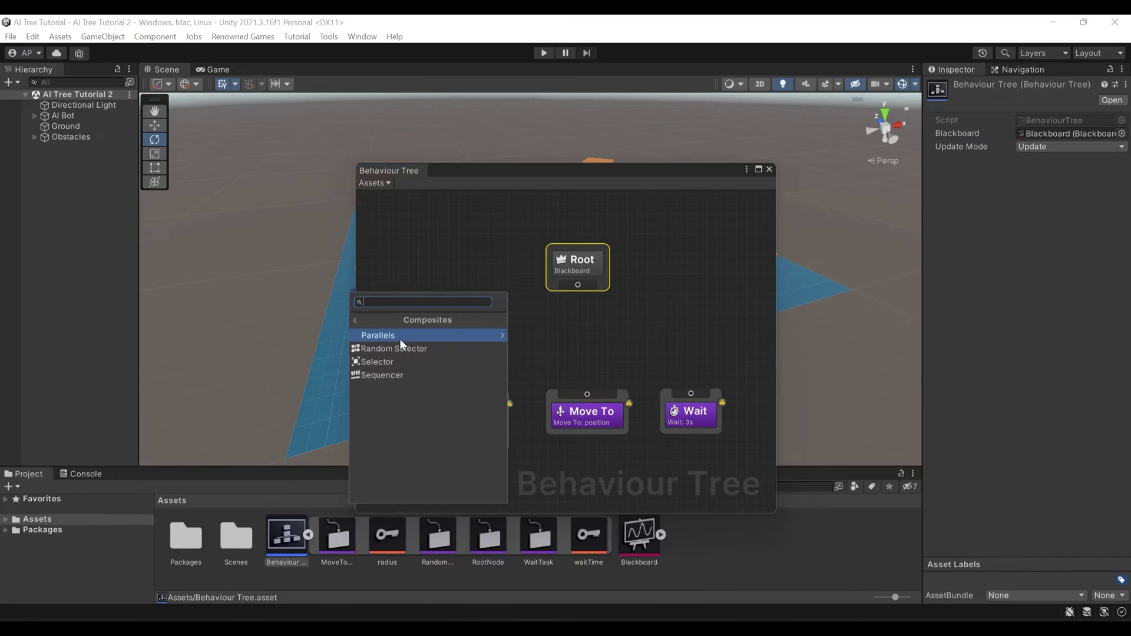
click(379, 374)
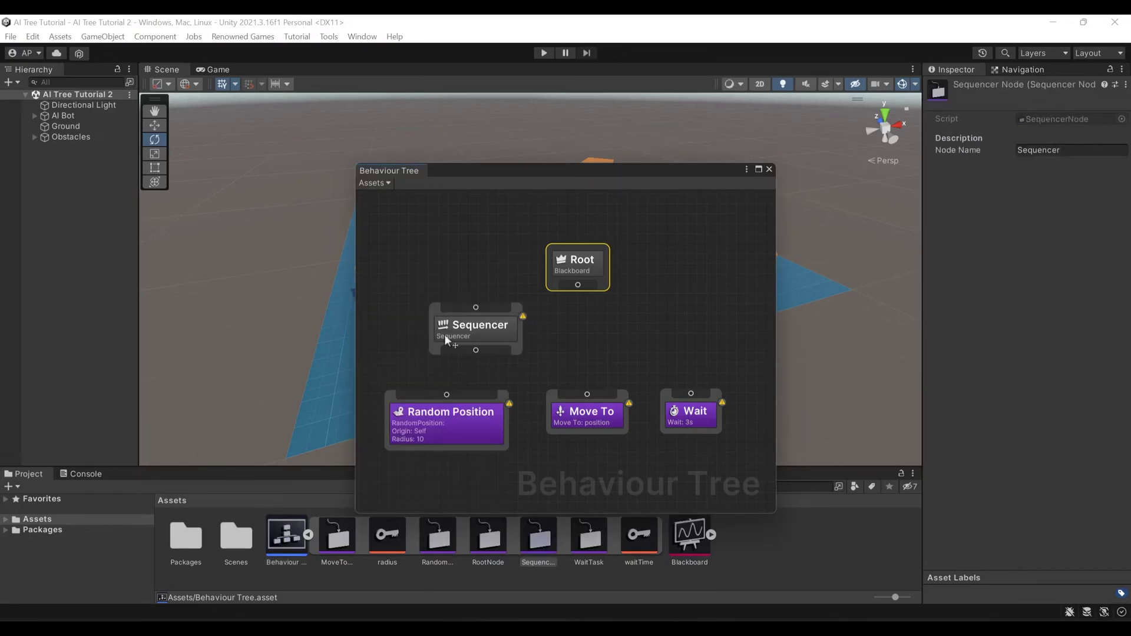
drag(517, 307, 621, 323)
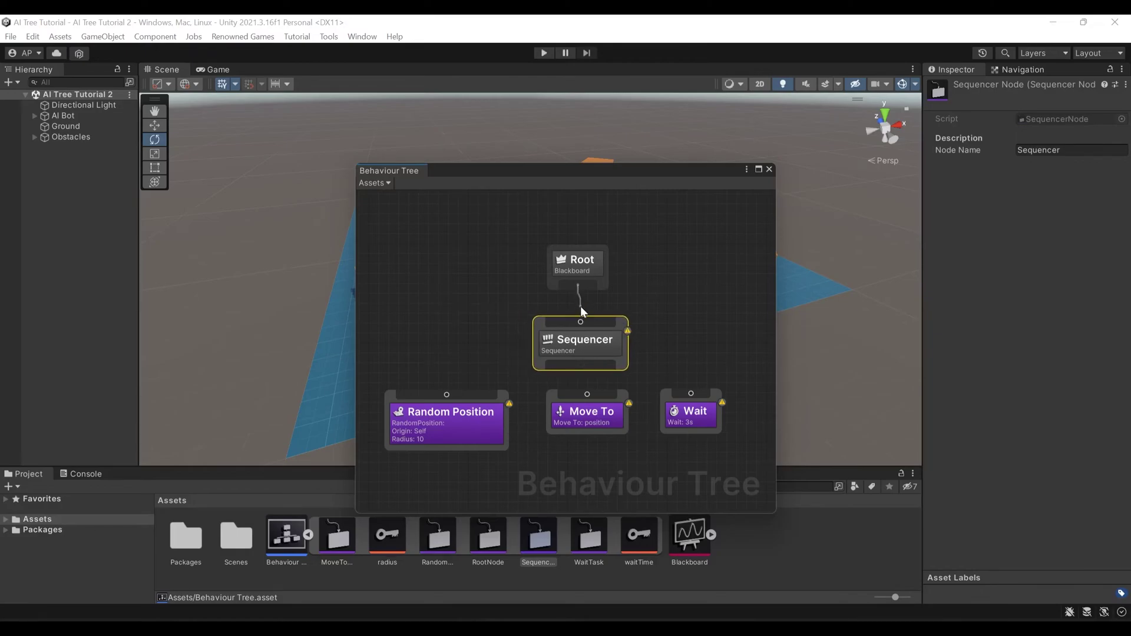
- Link Random Position, Move To and Wait under the Sequencer, then auto-arrange the tree
drag(581, 364, 447, 395)
drag(580, 365, 689, 393)
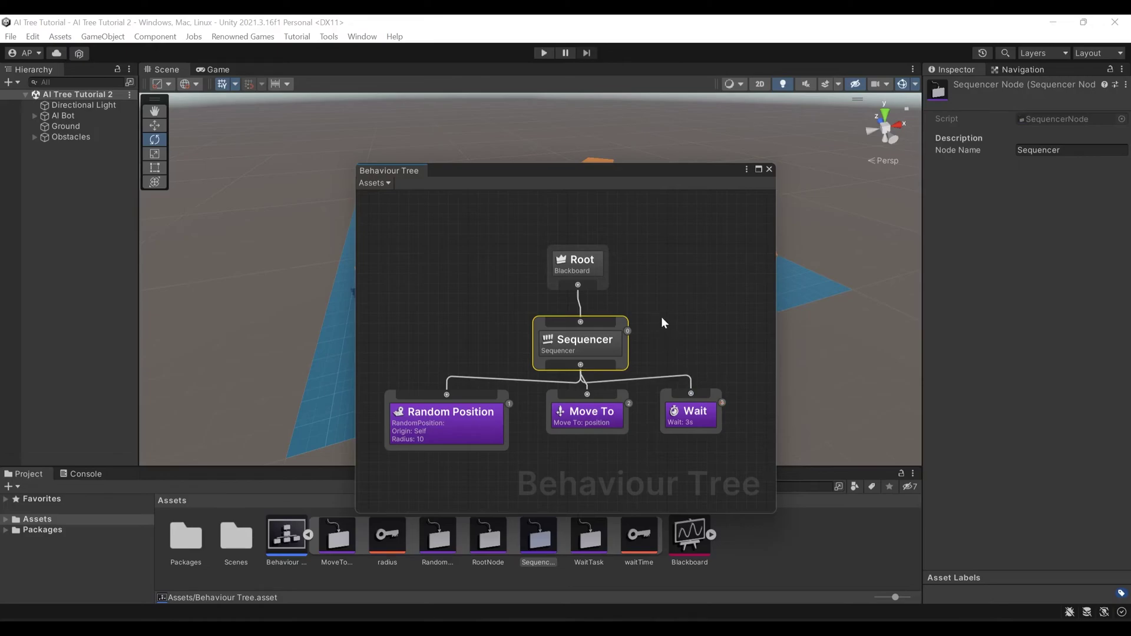
right_click(661, 316)
click(689, 357)
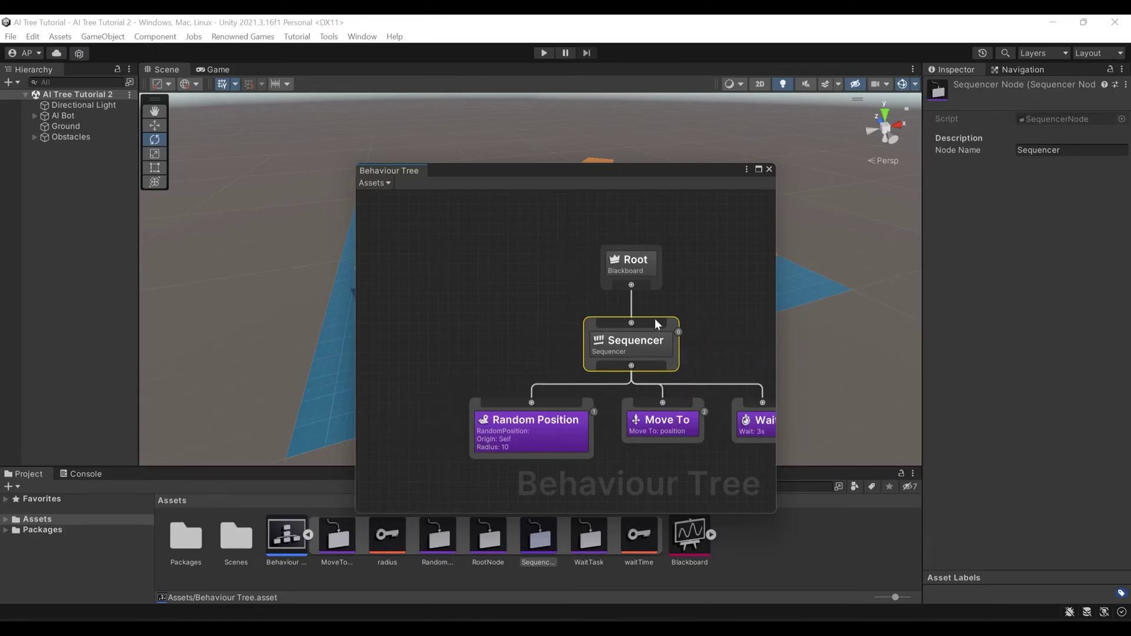
middle_drag(686, 307, 614, 295)
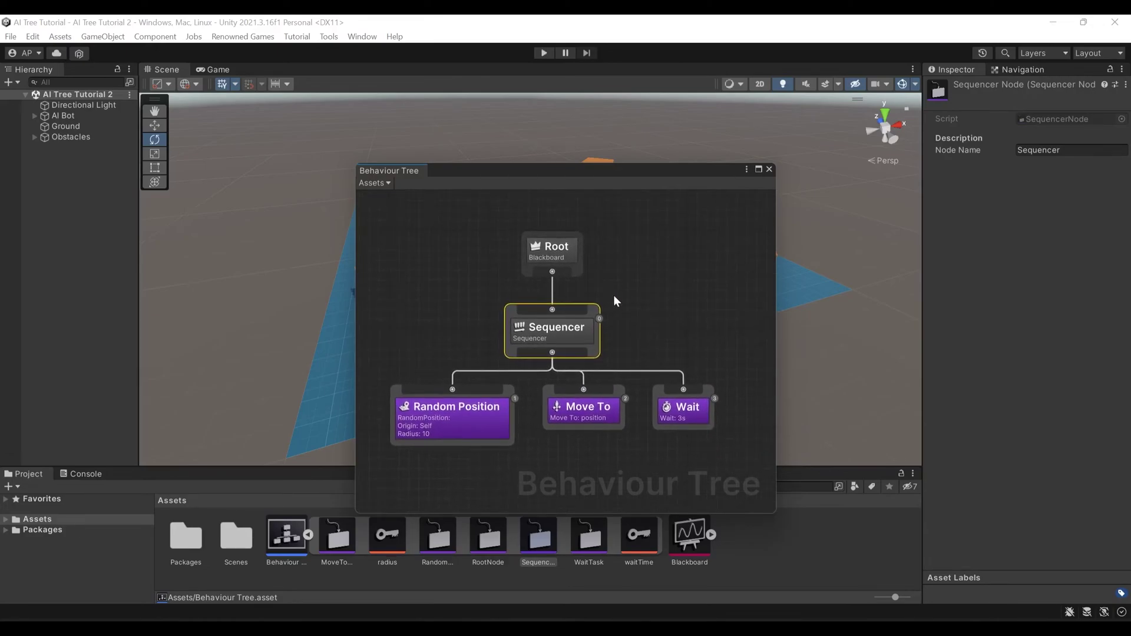
- Deselect the Sequencer and collapse the Behaviour Tree asset's sub-assets in the Project panel
click(647, 313)
click(308, 534)
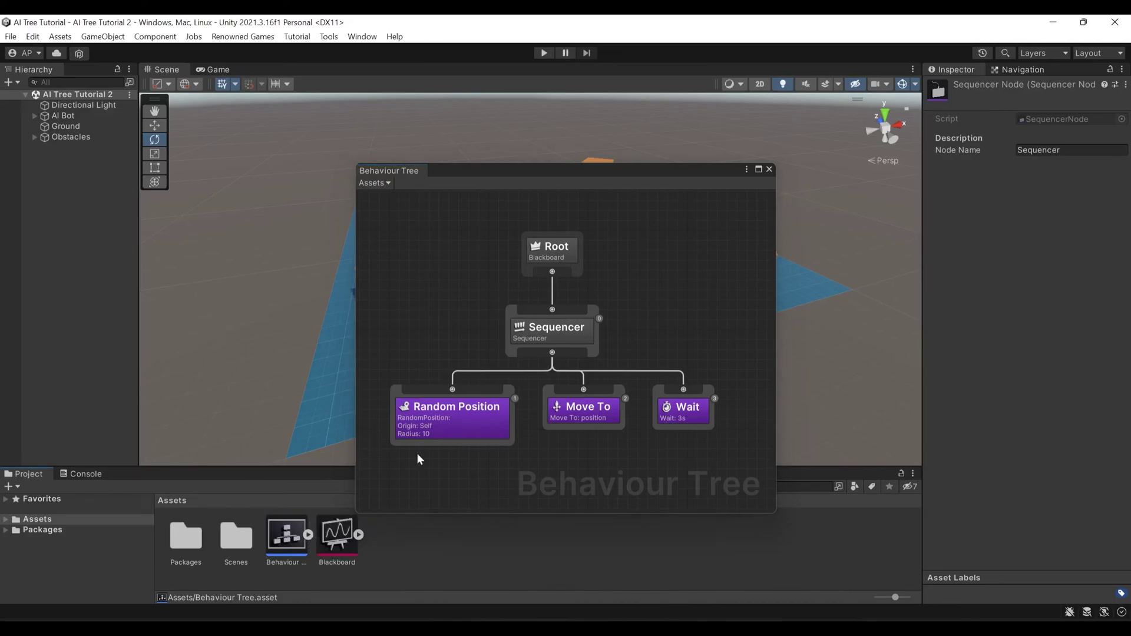
- Add a Behaviour Runner component to AI Bot and assign the Behaviour Tree asset to it
click(769, 170)
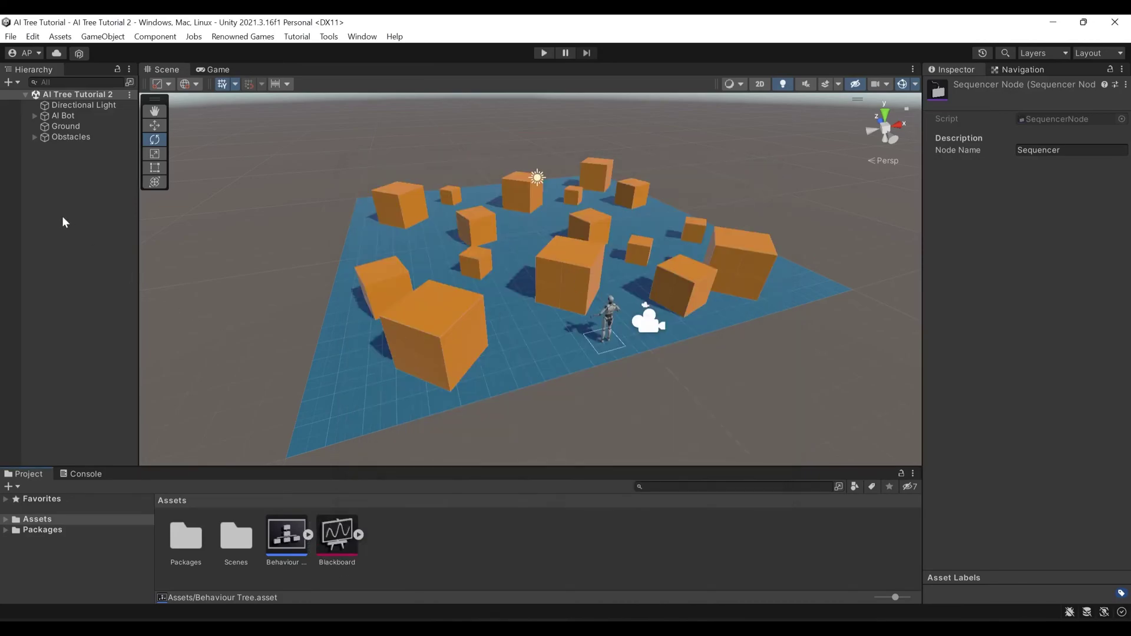
click(62, 115)
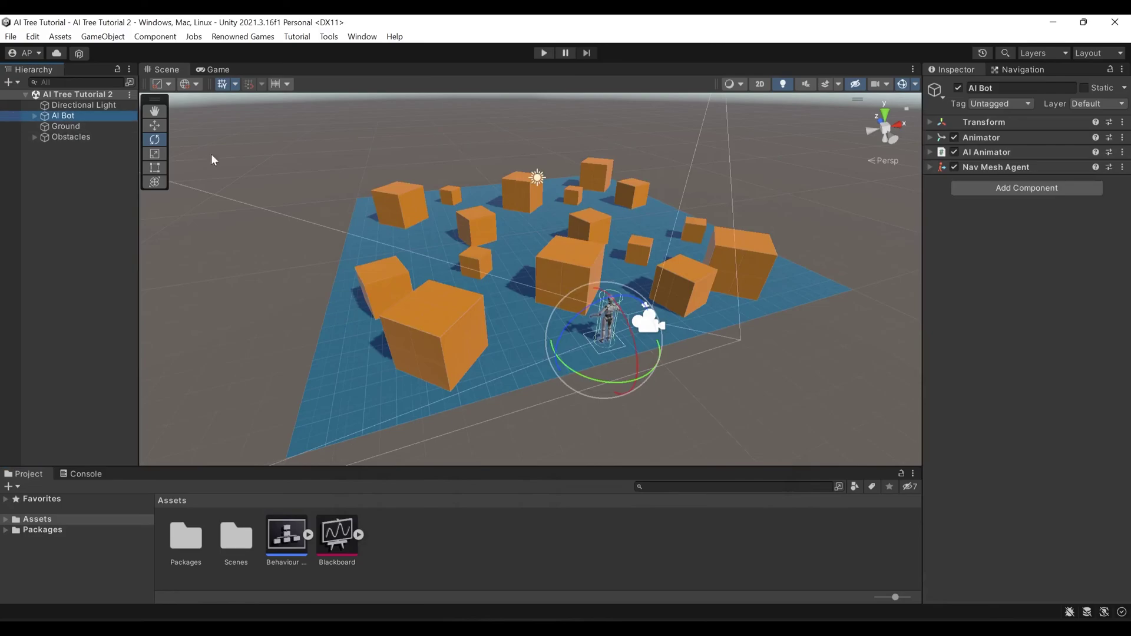
click(1010, 188)
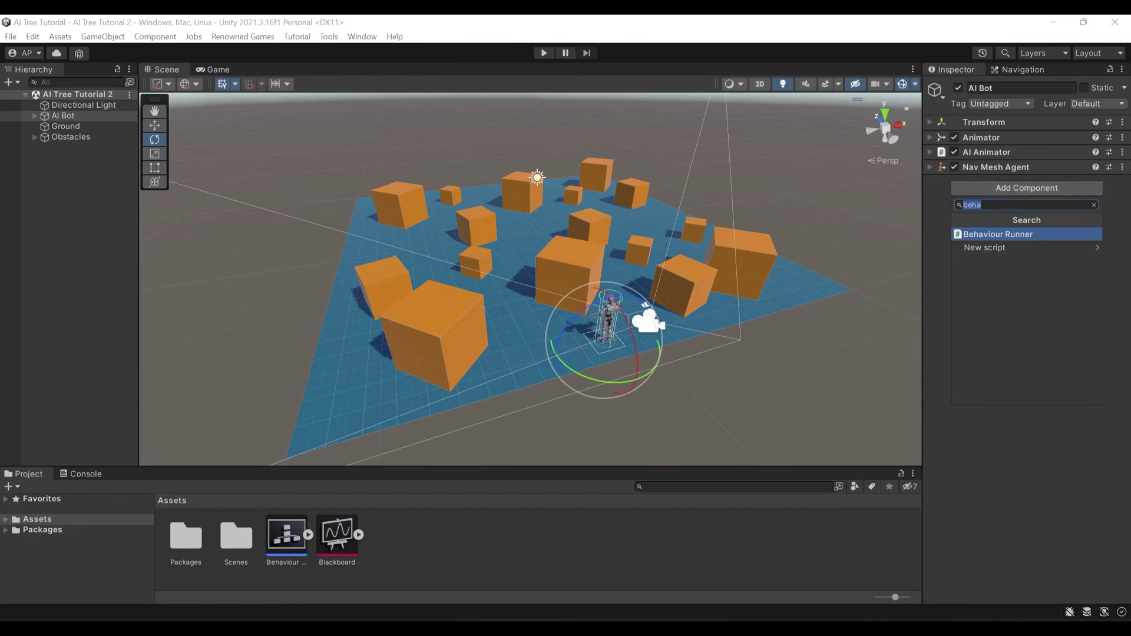
click(988, 235)
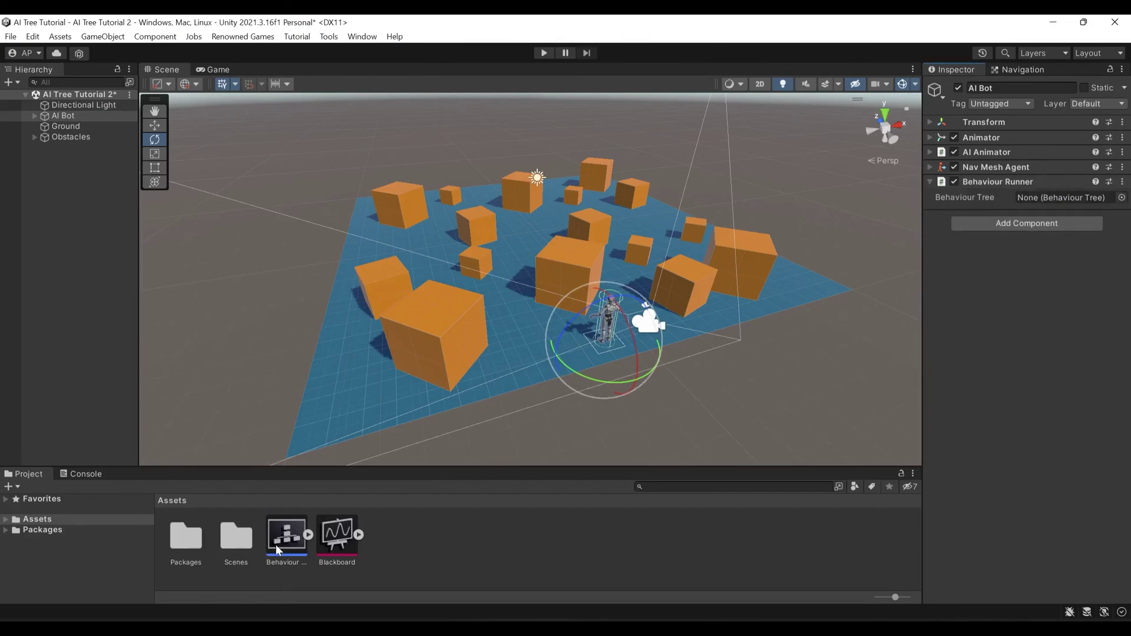
drag(277, 550, 1044, 201)
- Enter Play mode so the AI Bot runs its Behaviour Tree and walks between random positions
click(543, 53)
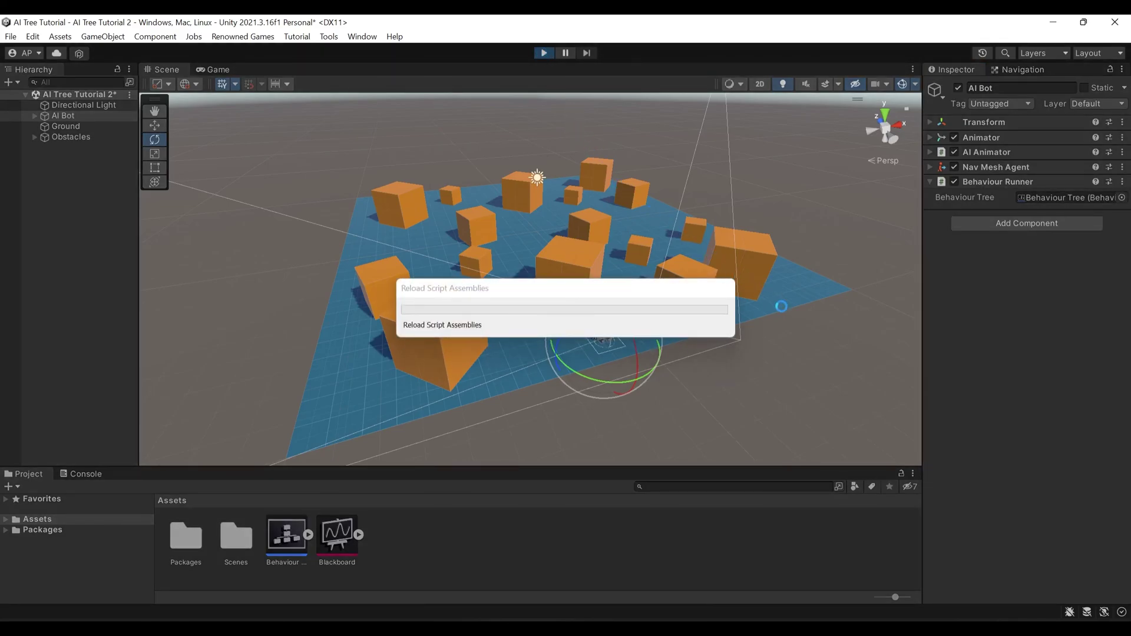